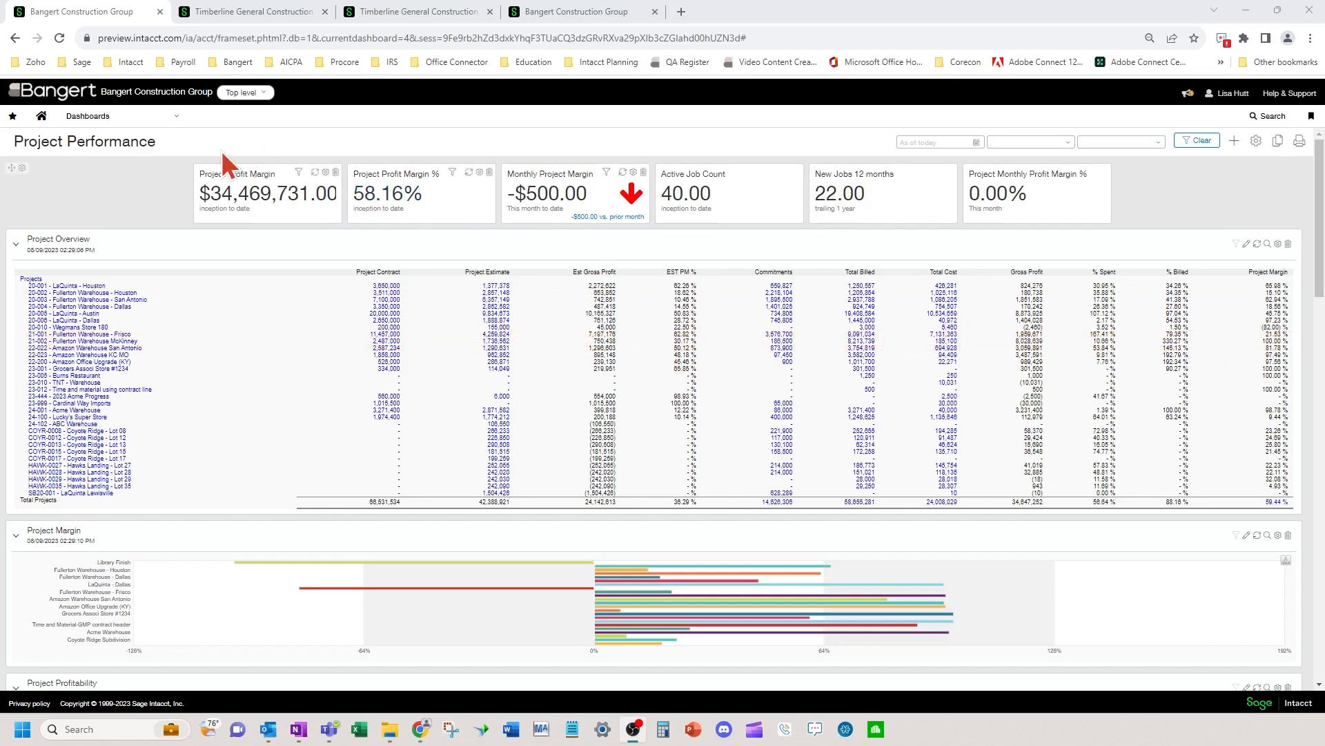
Open the company's Subscriptions page and look through the list of available modules
{"action": "left_click", "coordinate": [138, 122]}
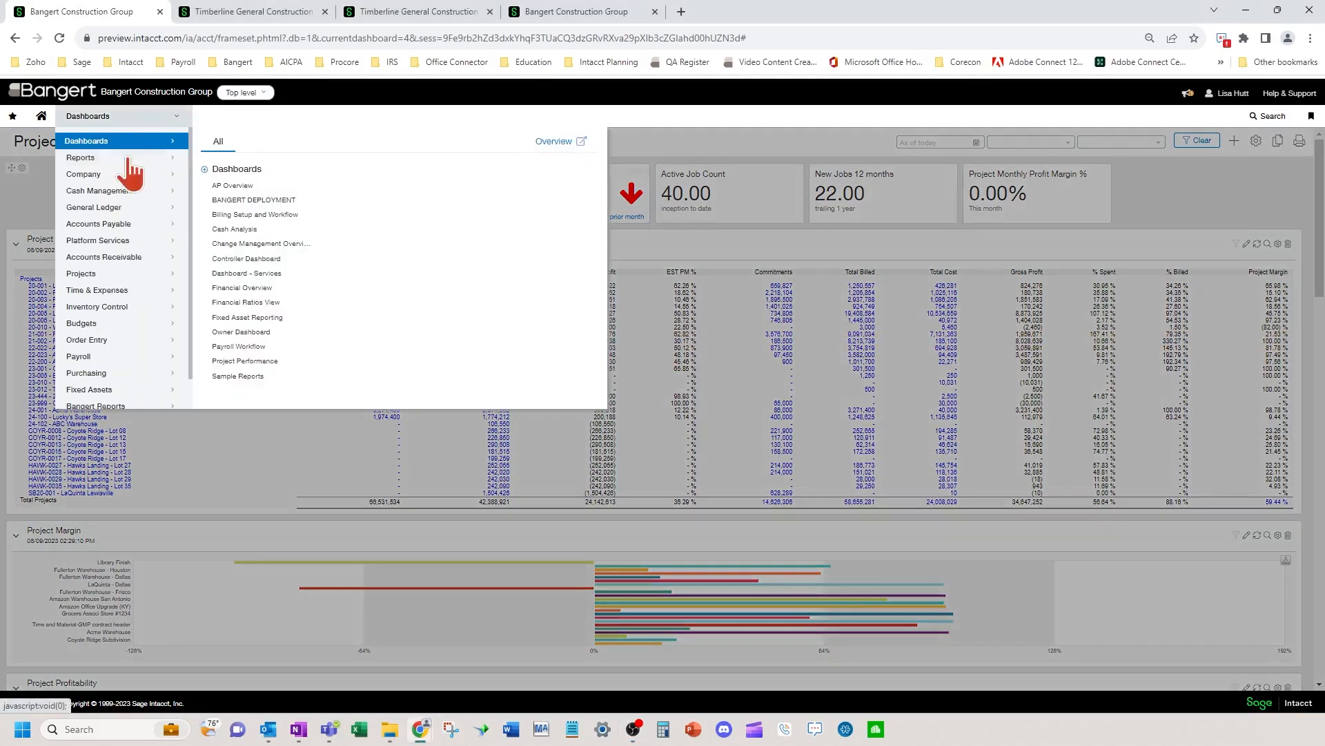
{"action": "left_click", "coordinate": [122, 176]}
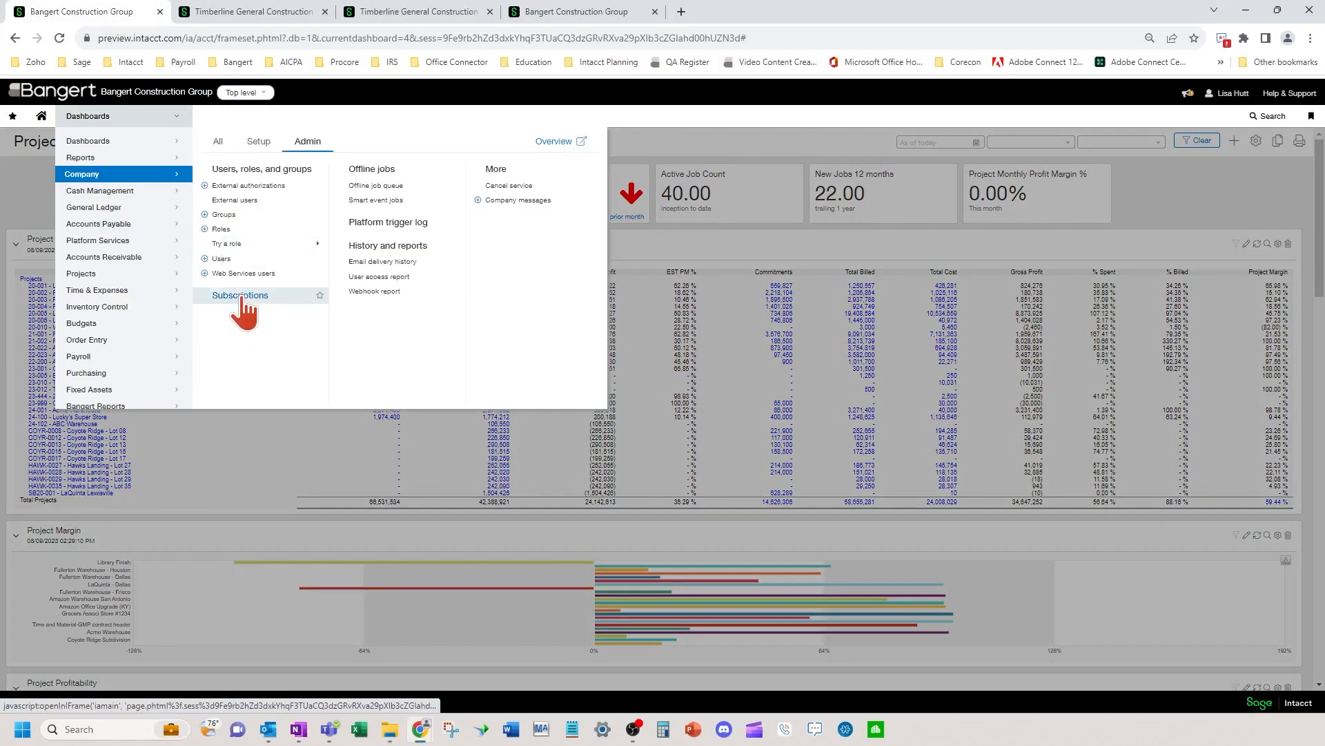
{"action": "left_click", "coordinate": [242, 295]}
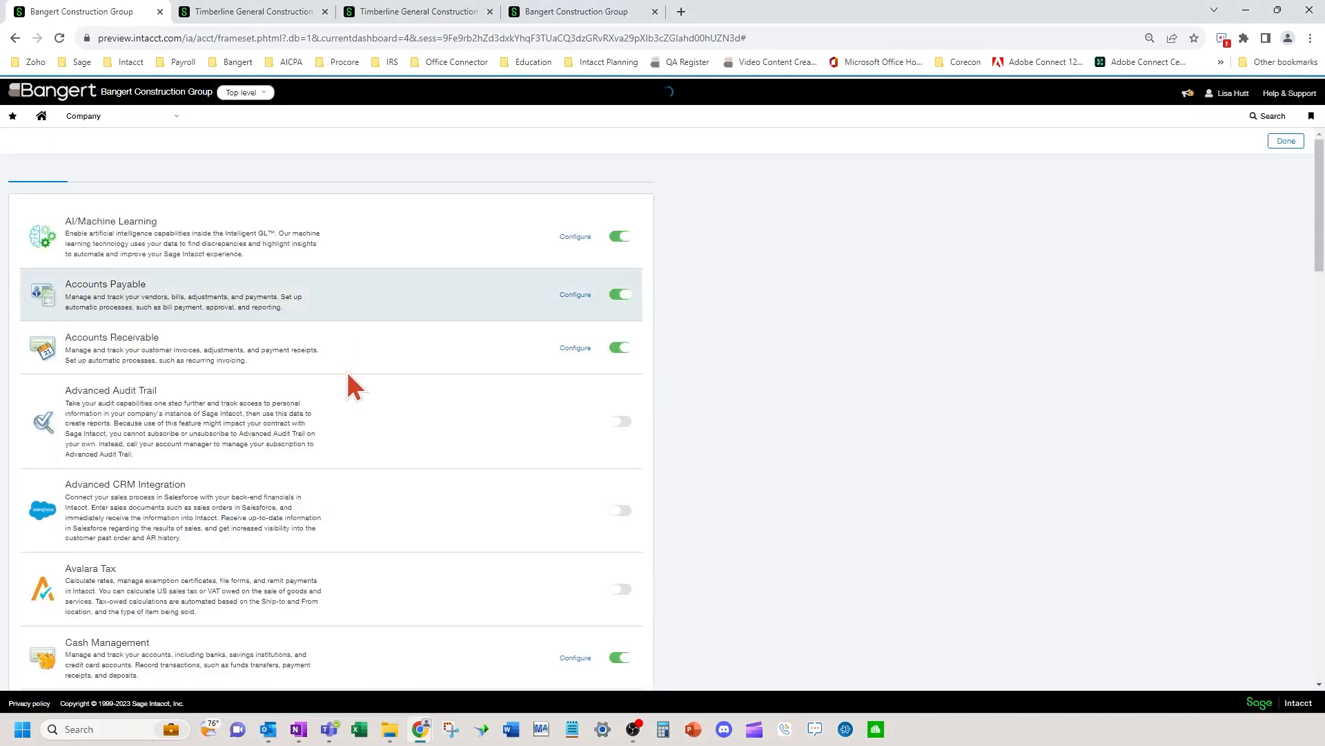
{"action": "scroll", "coordinate": [358, 484], "scroll_direction": "down", "scroll_amount": 15}
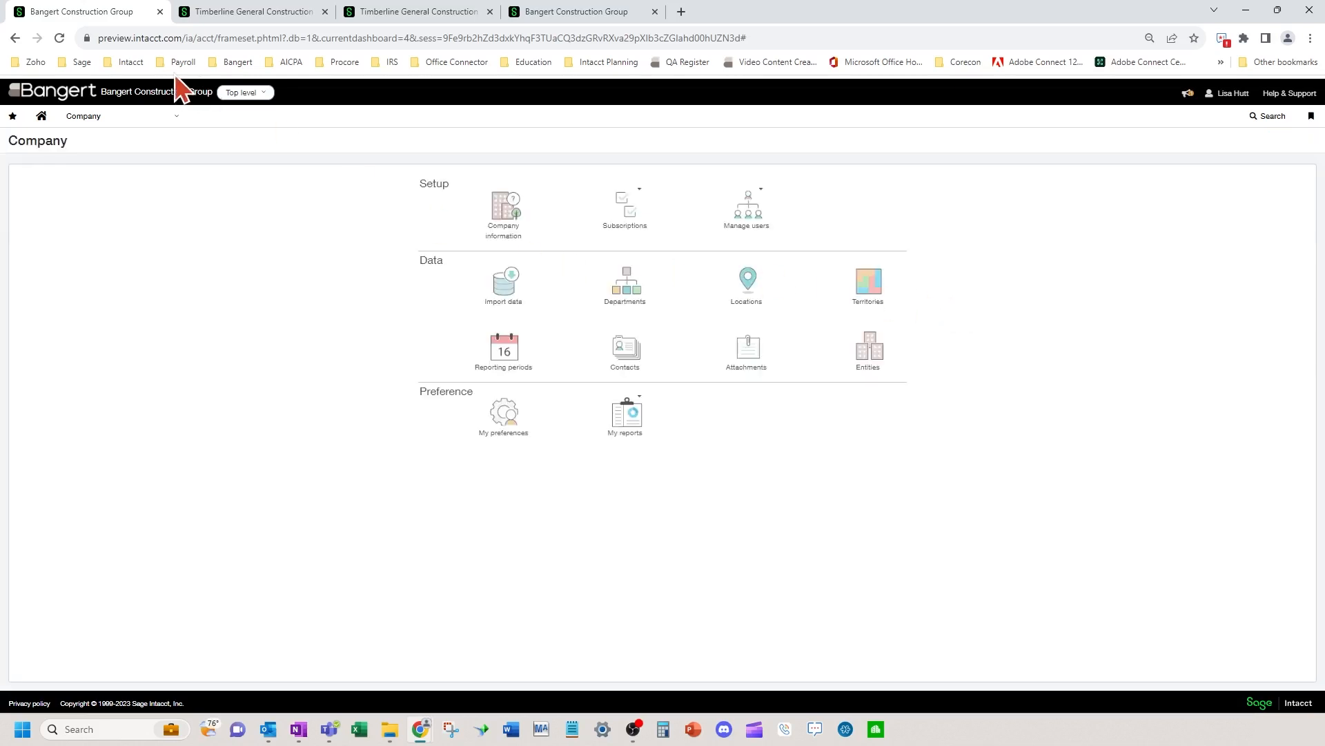
Open the list of vendor compliance definitions in the Purchasing setup
{"action": "left_click", "coordinate": [127, 122]}
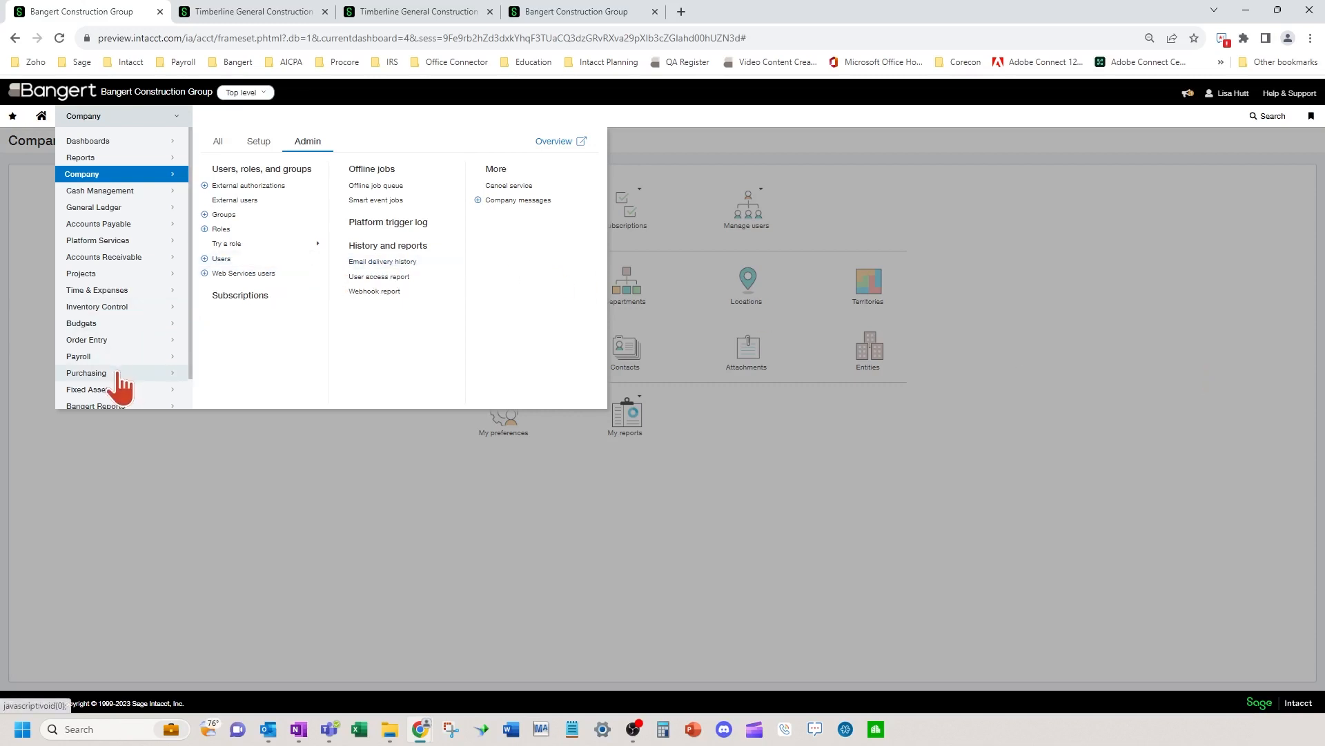
{"action": "mouse_move", "coordinate": [117, 376]}
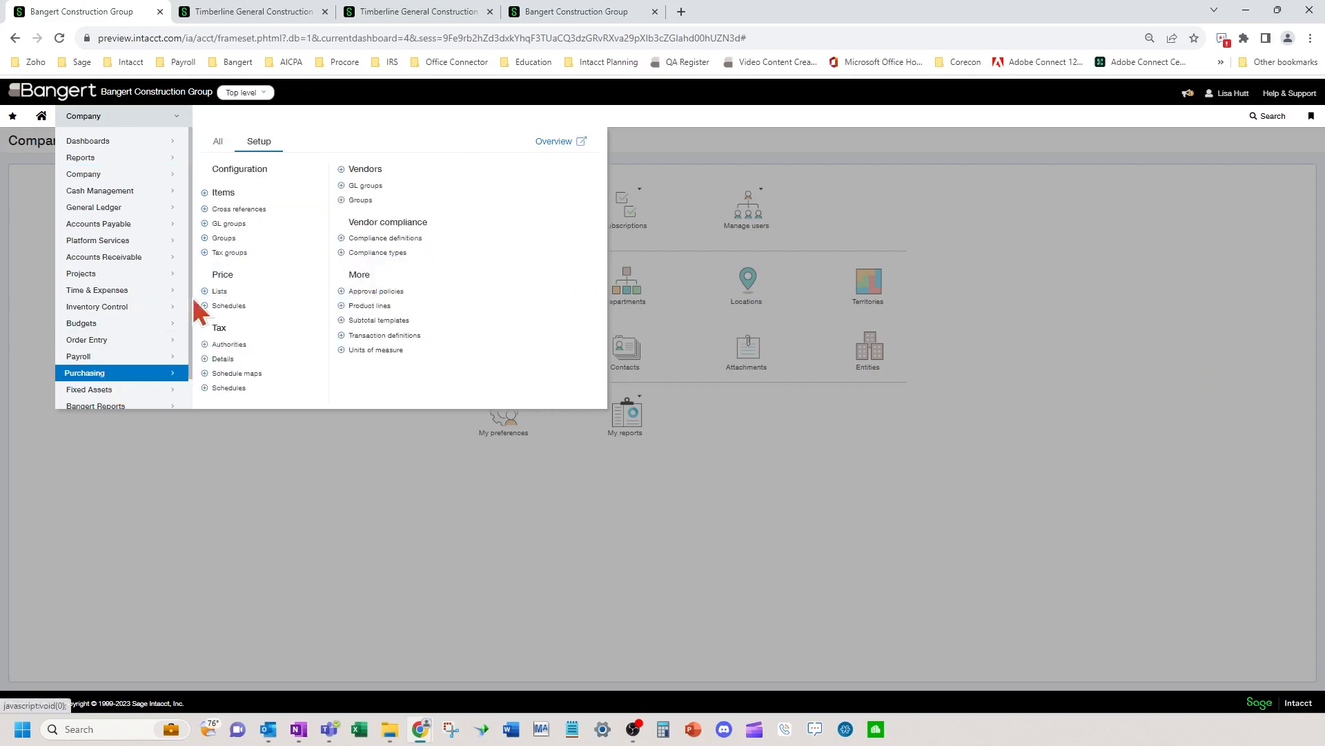
{"action": "left_click", "coordinate": [413, 238]}
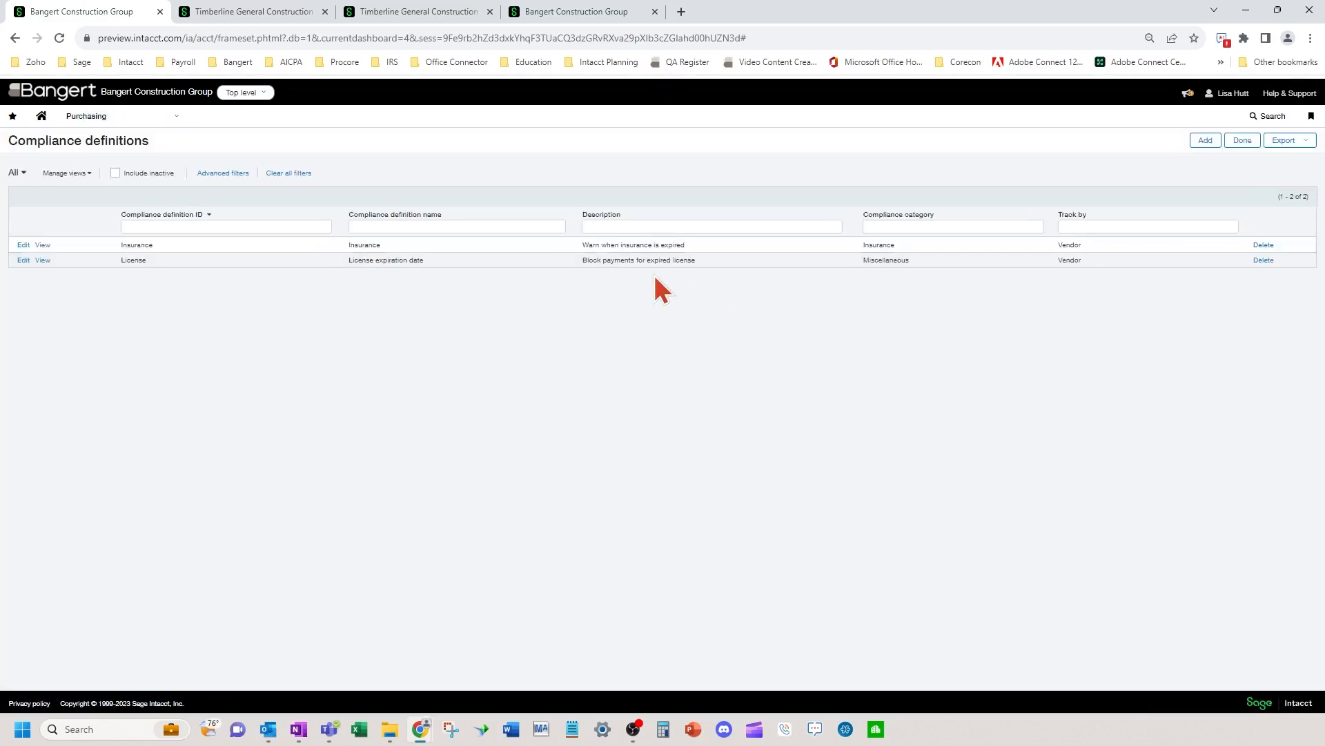
Review the settings of the Insurance and License compliance definitions, closing each without saving
{"action": "left_click", "coordinate": [22, 245]}
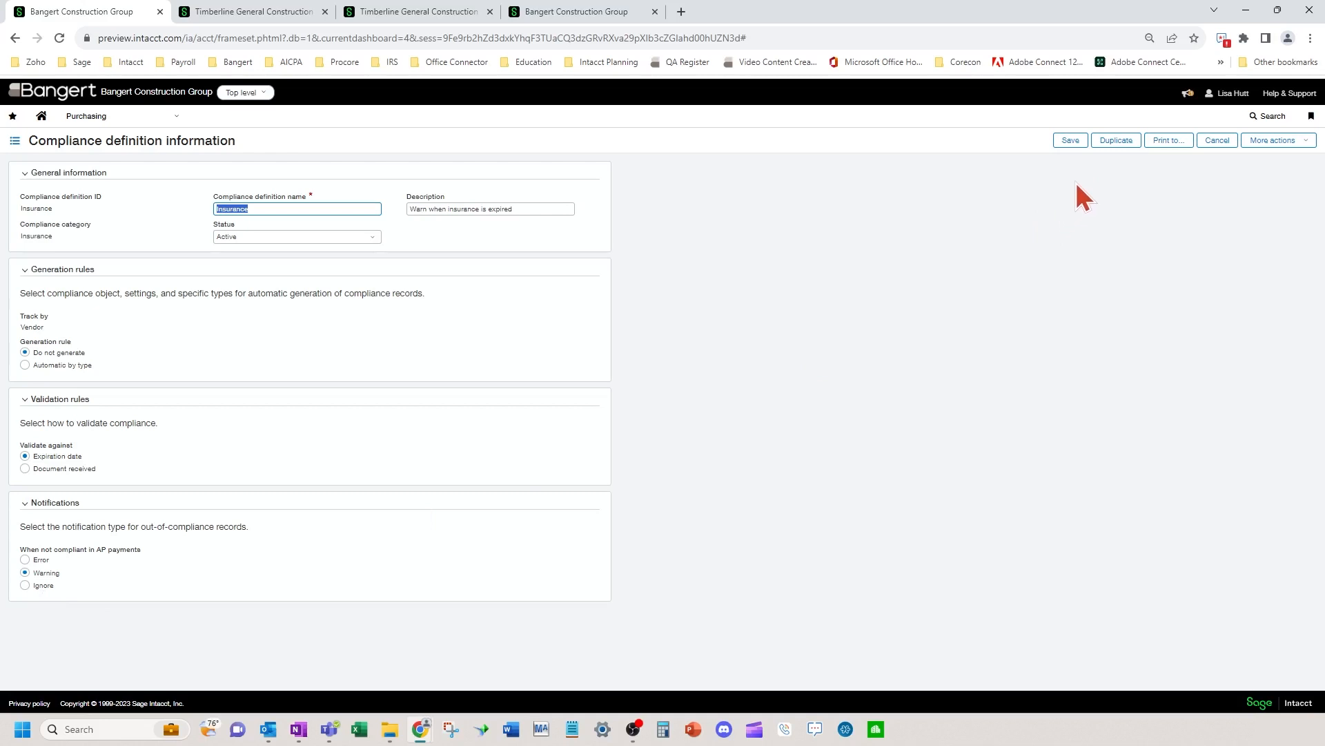
{"action": "left_click", "coordinate": [1214, 142]}
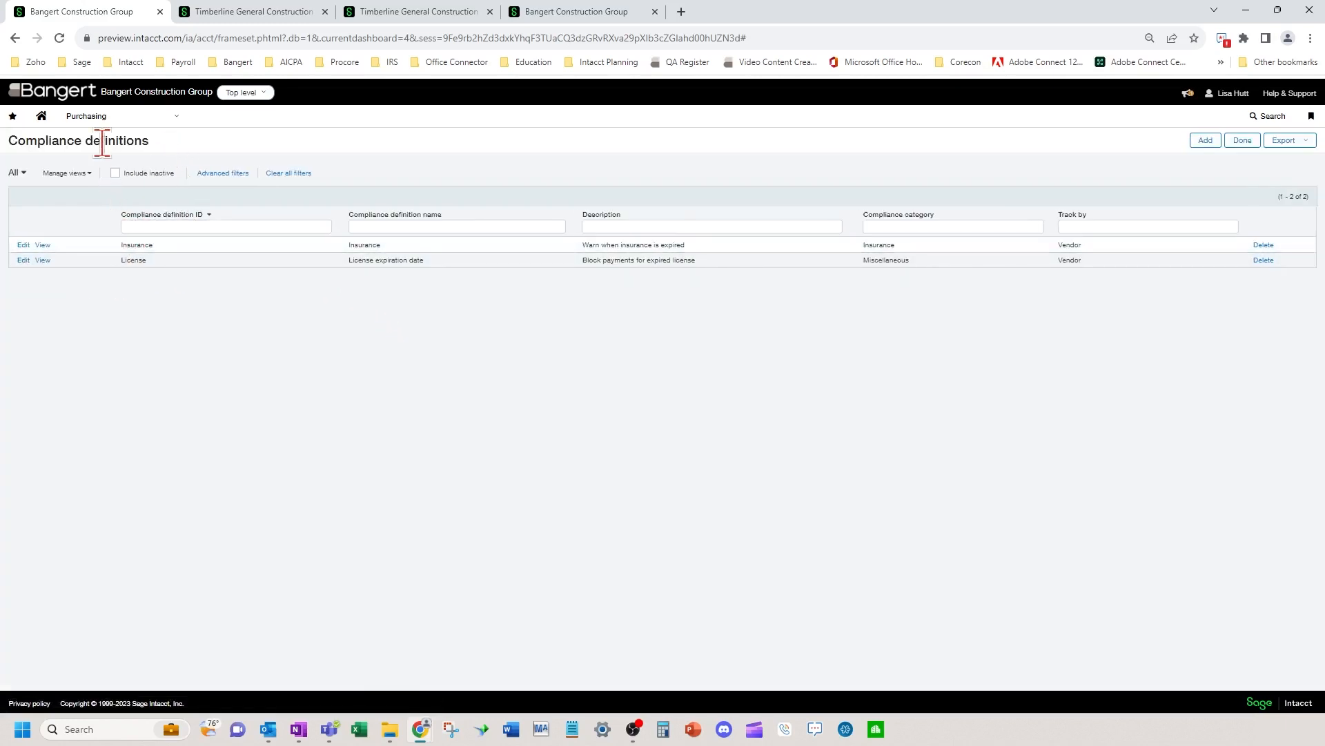
{"action": "left_click", "coordinate": [25, 260]}
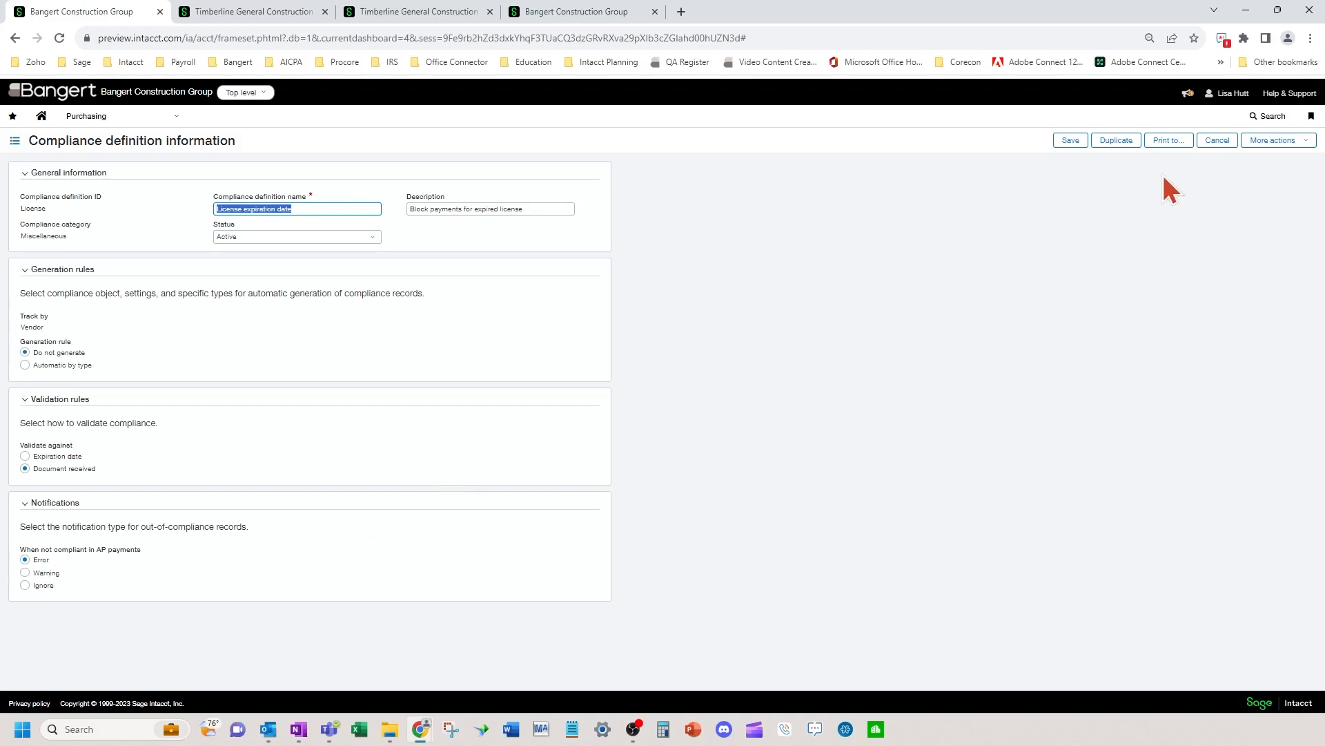
{"action": "left_click", "coordinate": [1217, 140]}
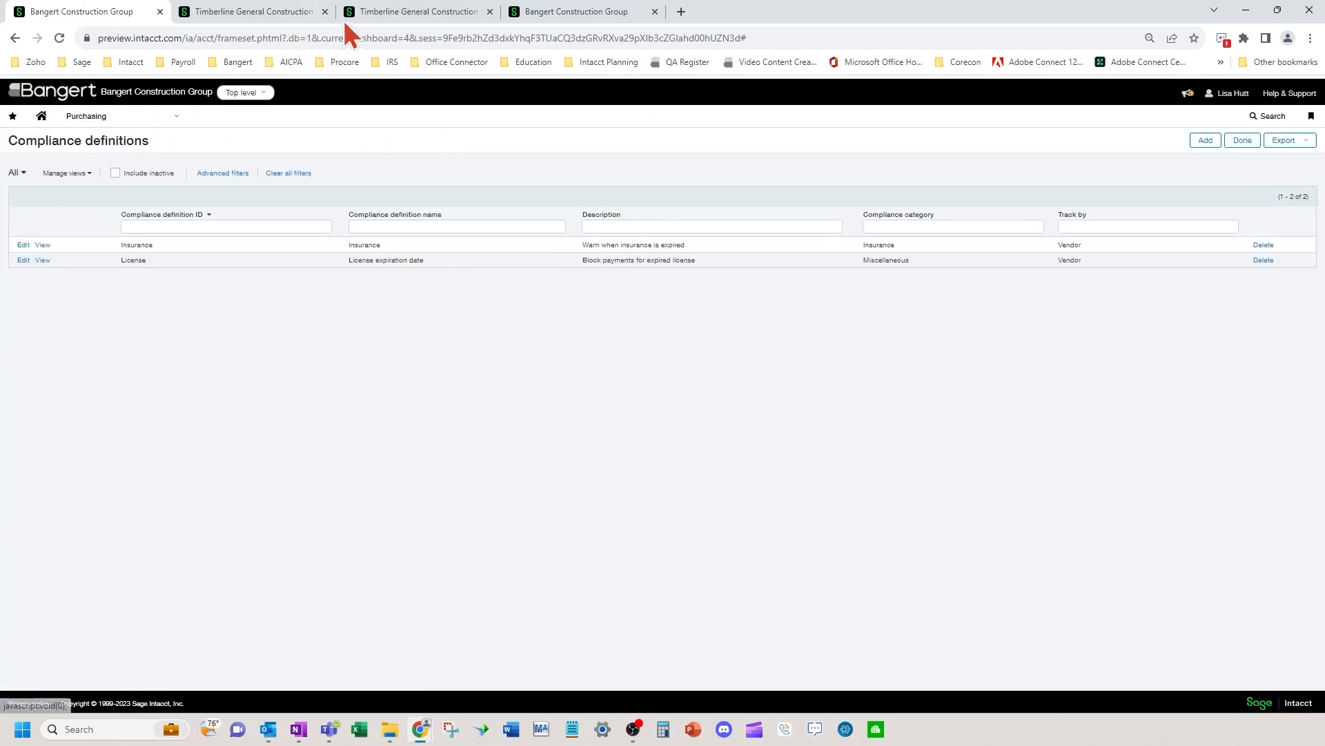
Compare the Timberline General Construction compliance types list with the License compliance definition in the other browser tab, and return to the types list
{"action": "left_click", "coordinate": [397, 14]}
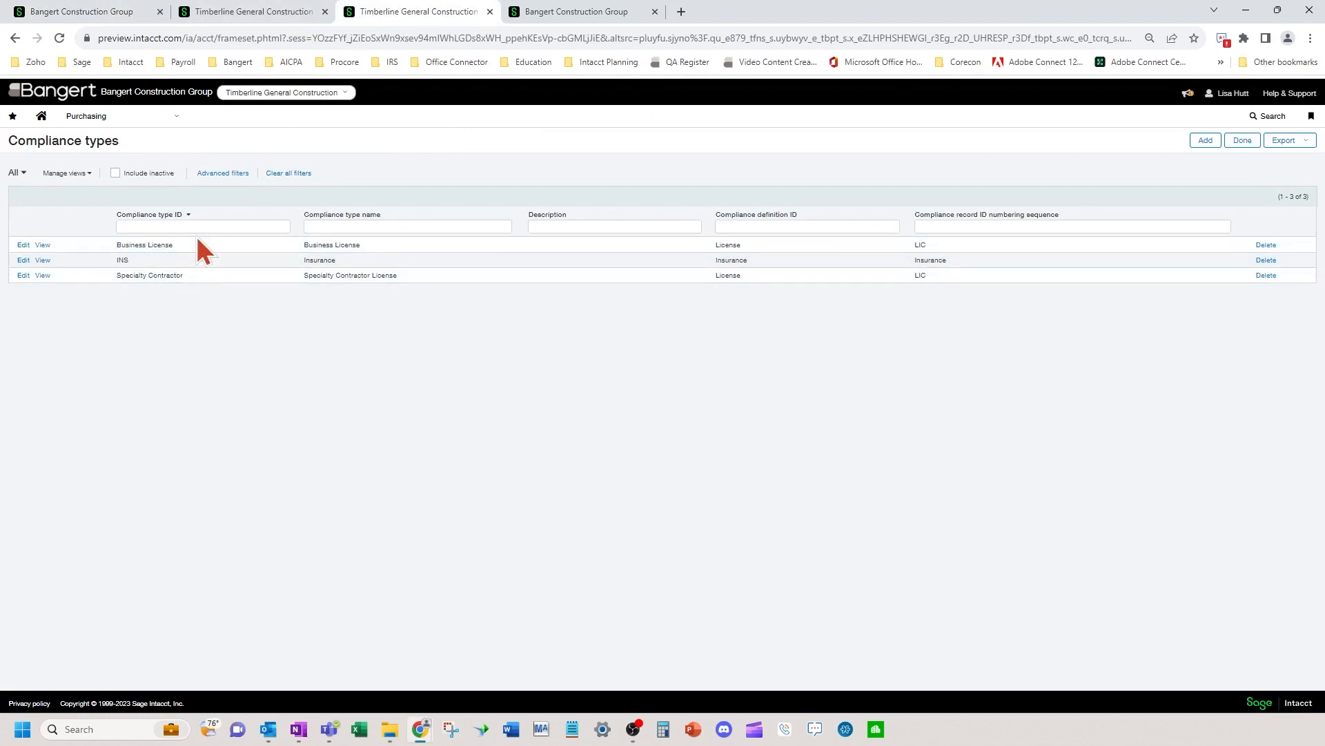
{"action": "left_click", "coordinate": [283, 12]}
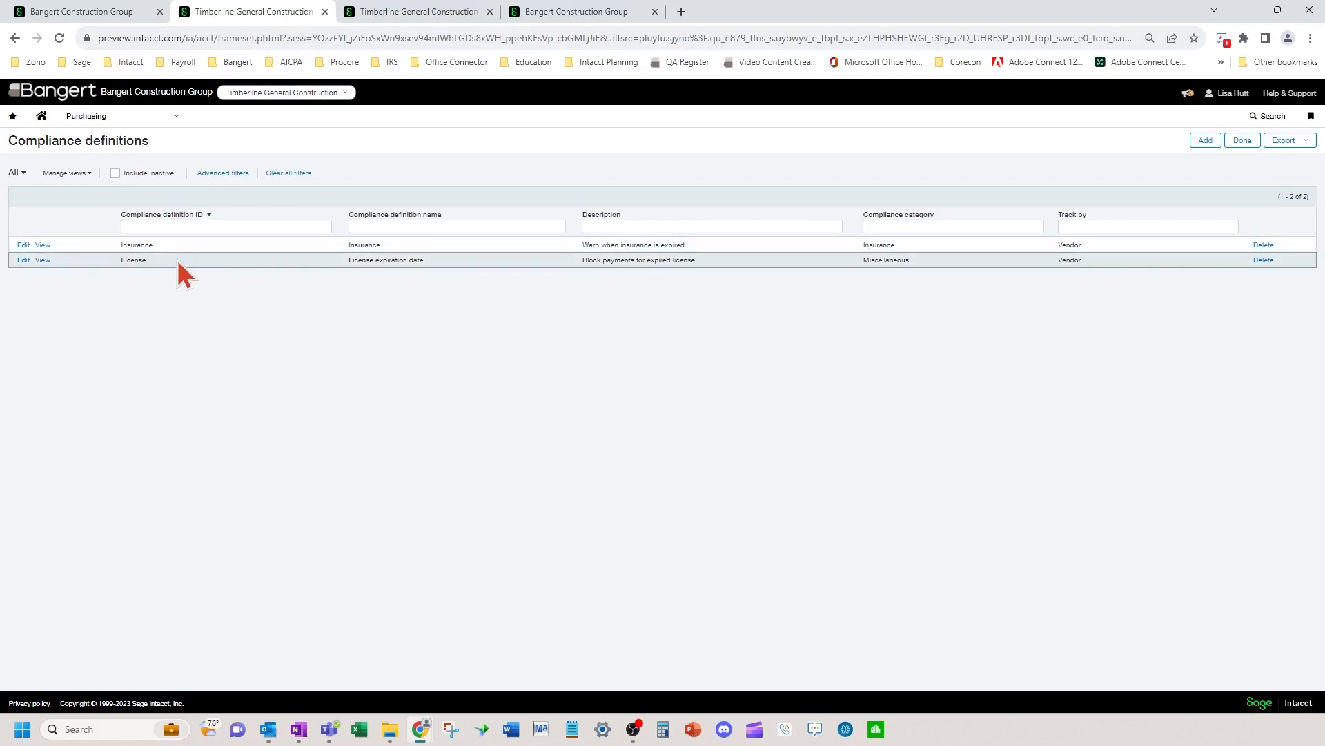
{"action": "left_click", "coordinate": [28, 260]}
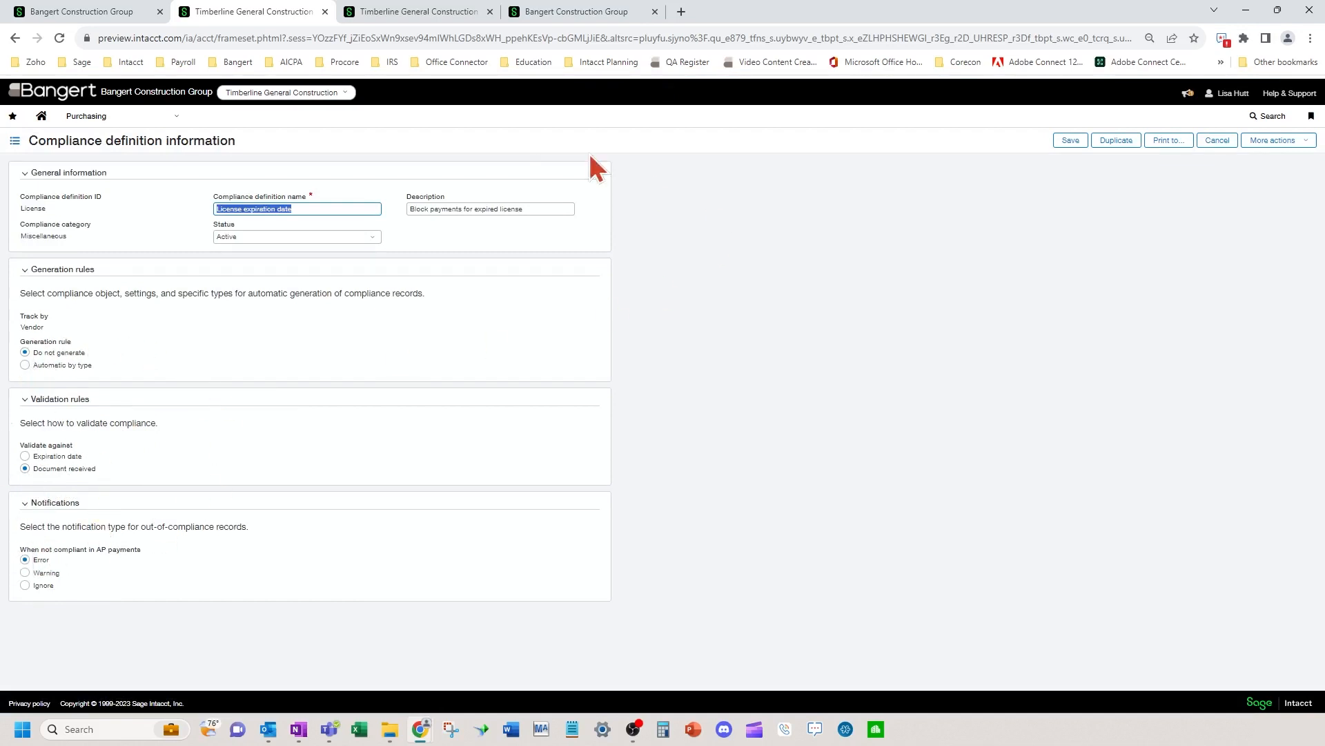
{"action": "left_click", "coordinate": [422, 11]}
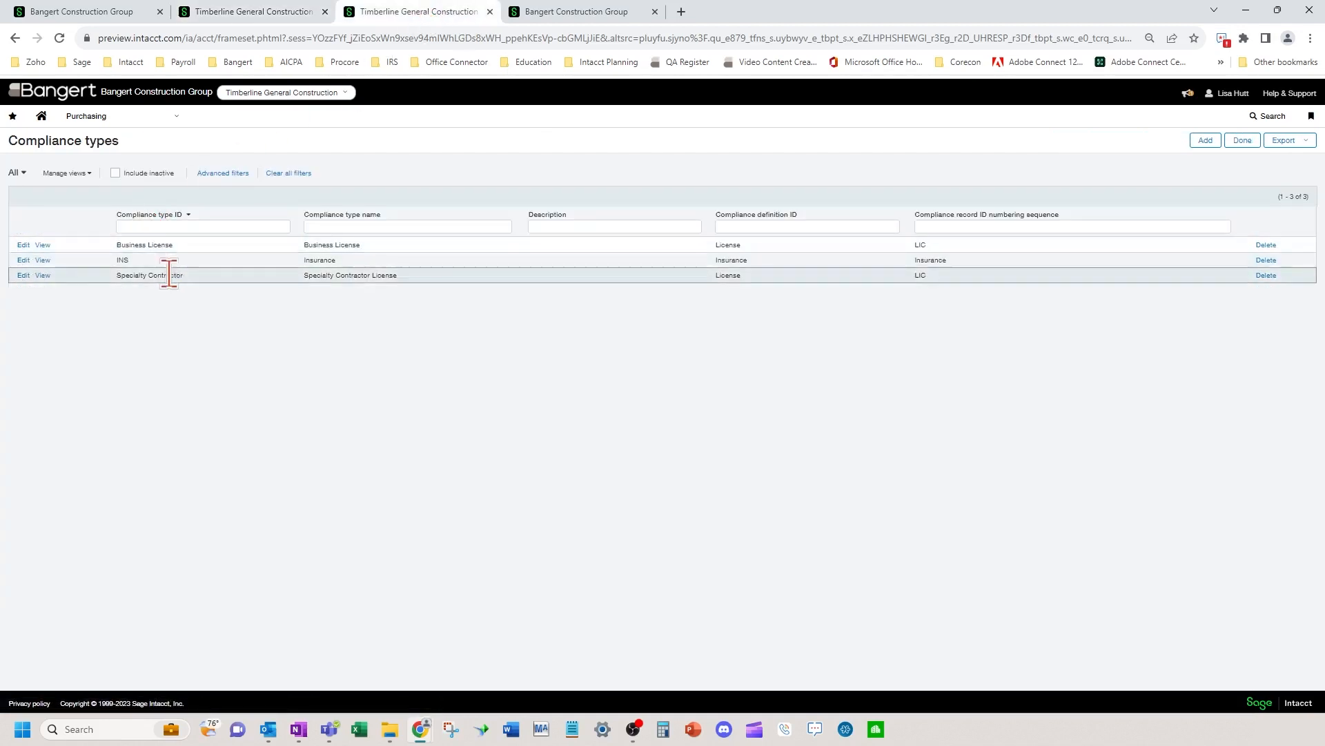
Inspect the LIC numbering sequence assigned to the Business License compliance type, and close both without saving
{"action": "left_click", "coordinate": [23, 245]}
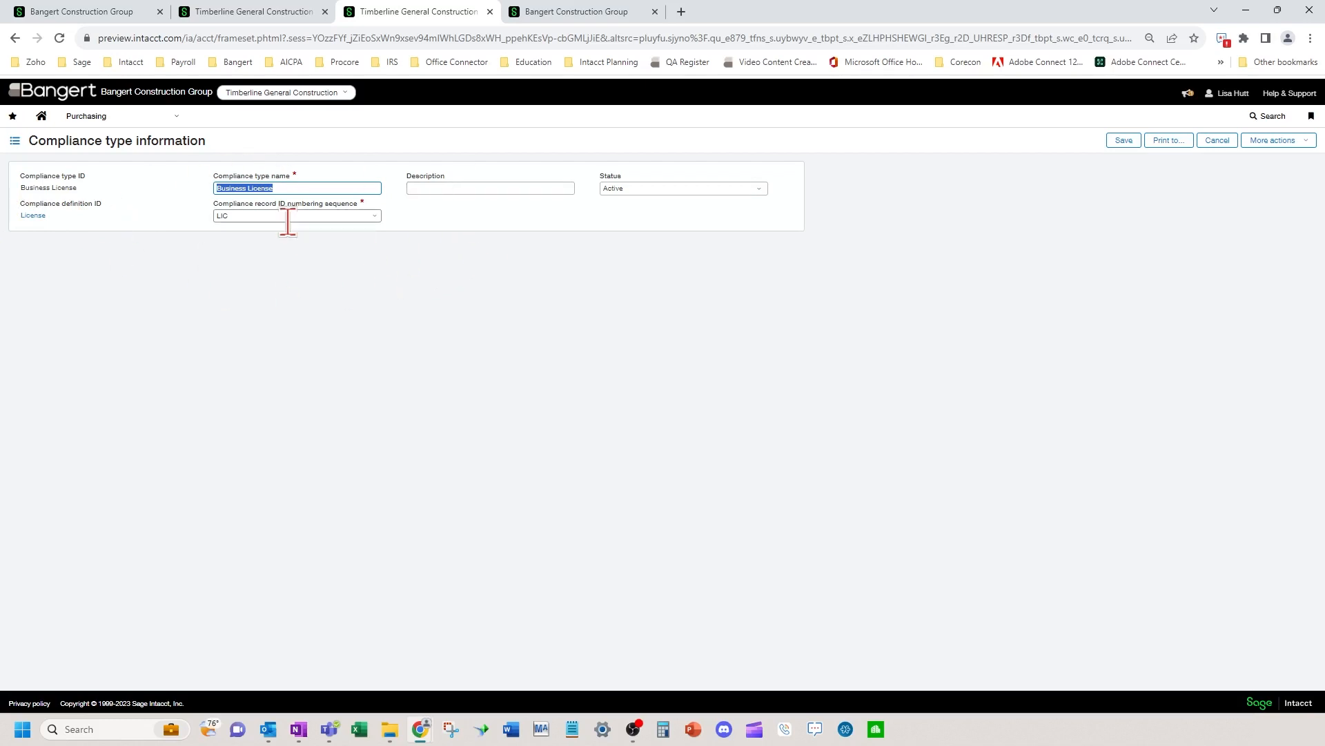
{"action": "left_click", "coordinate": [382, 217]}
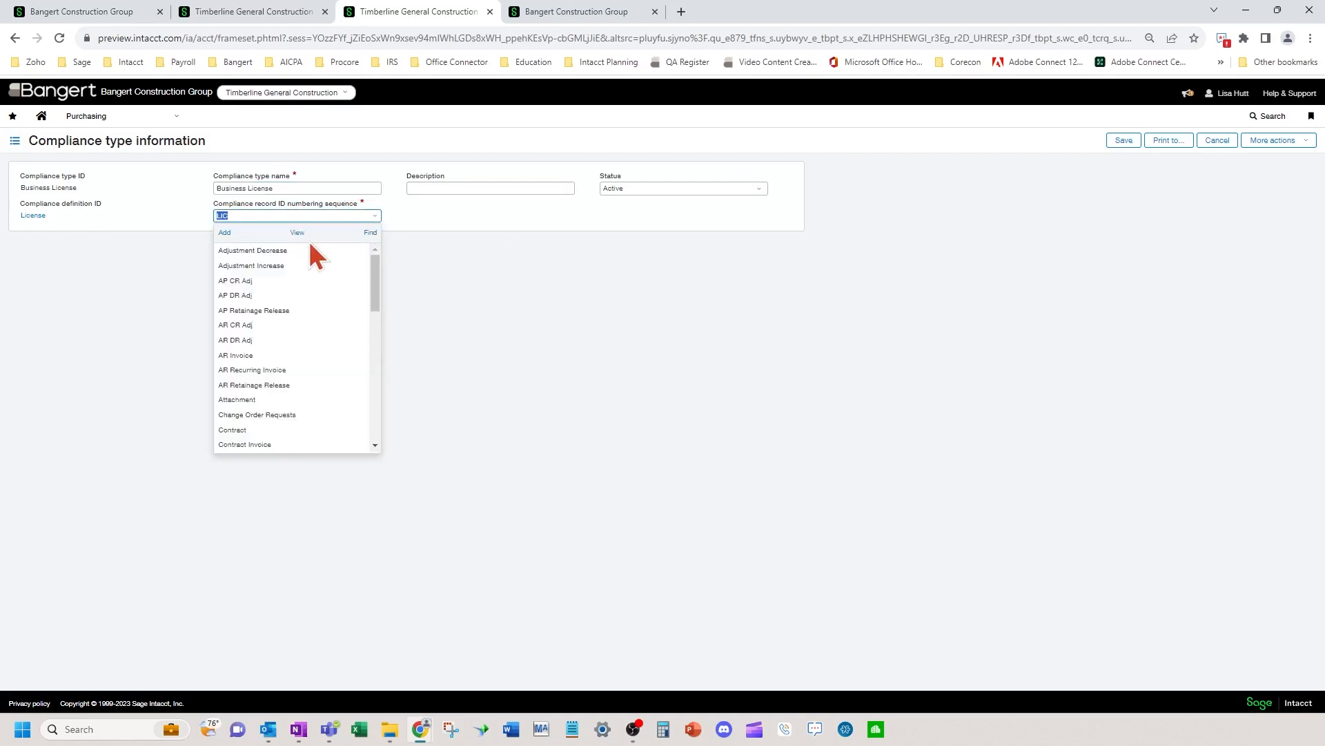
{"action": "left_click", "coordinate": [303, 232]}
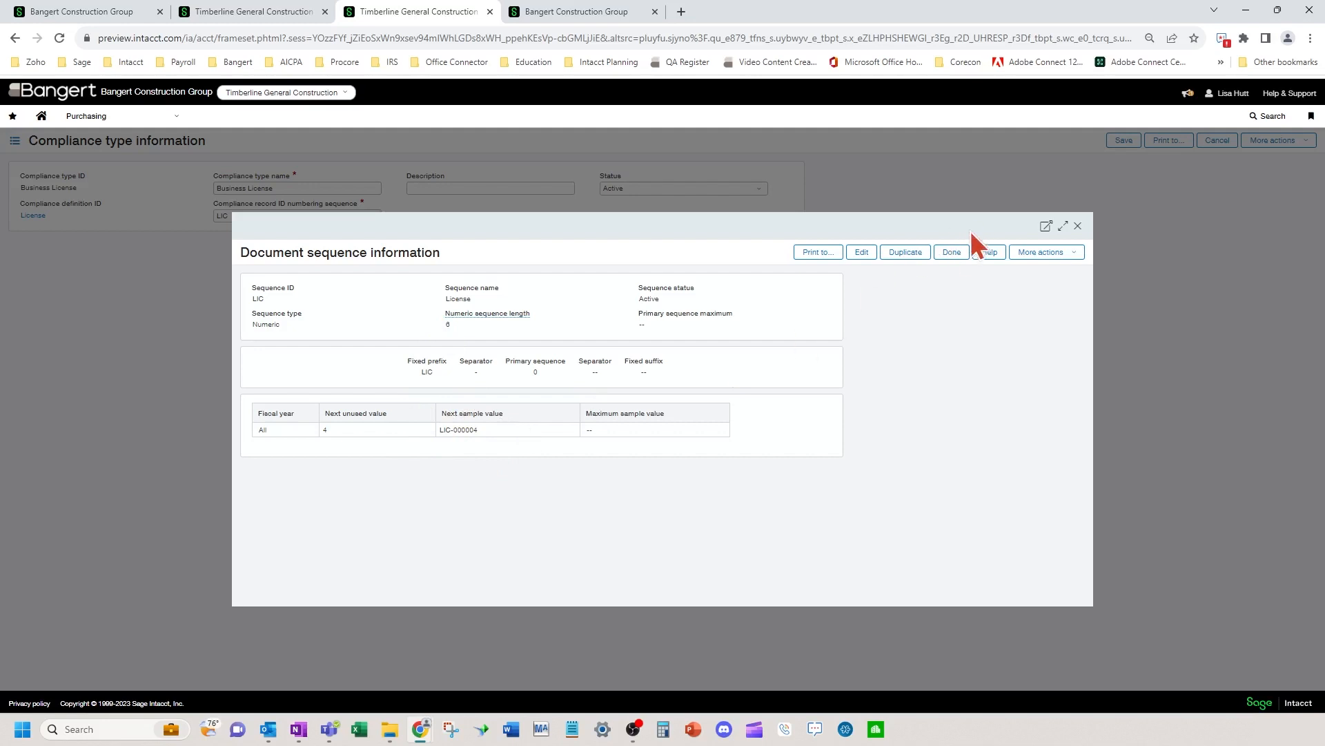
{"action": "left_click", "coordinate": [954, 256]}
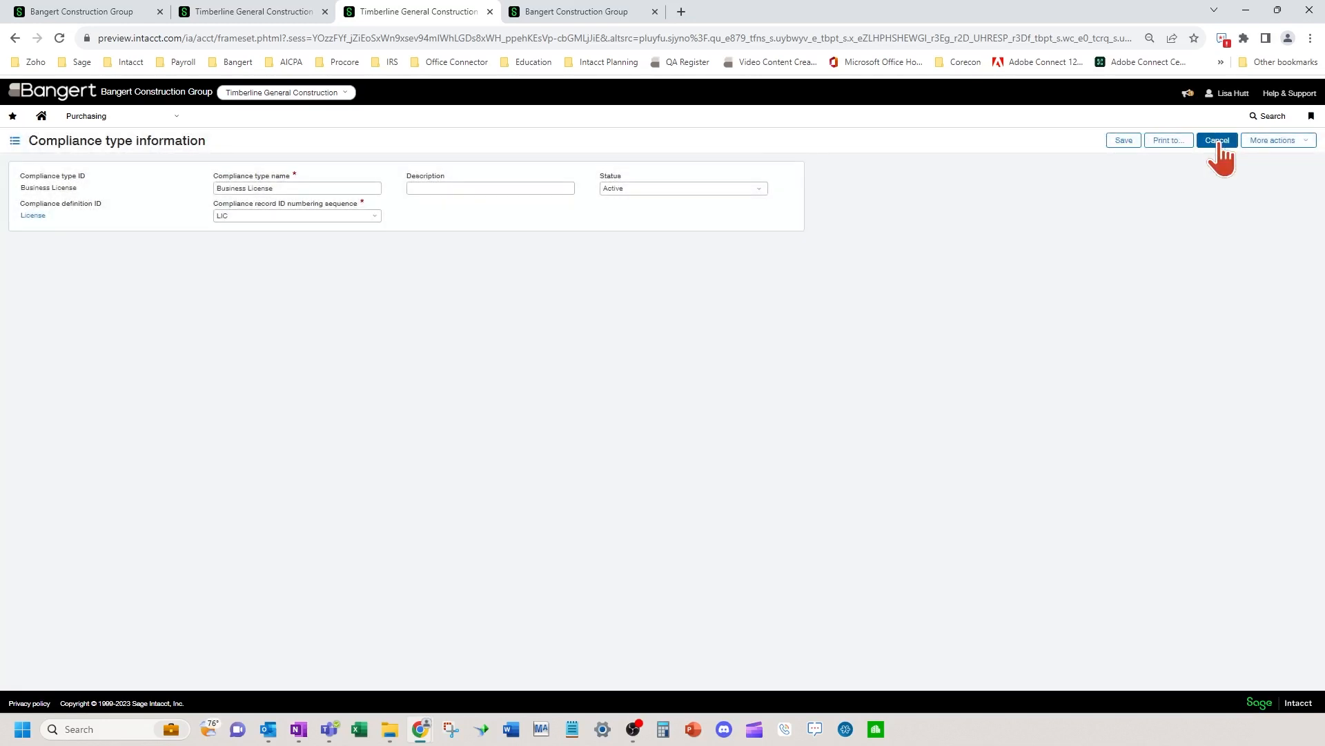
{"action": "left_click", "coordinate": [1218, 140]}
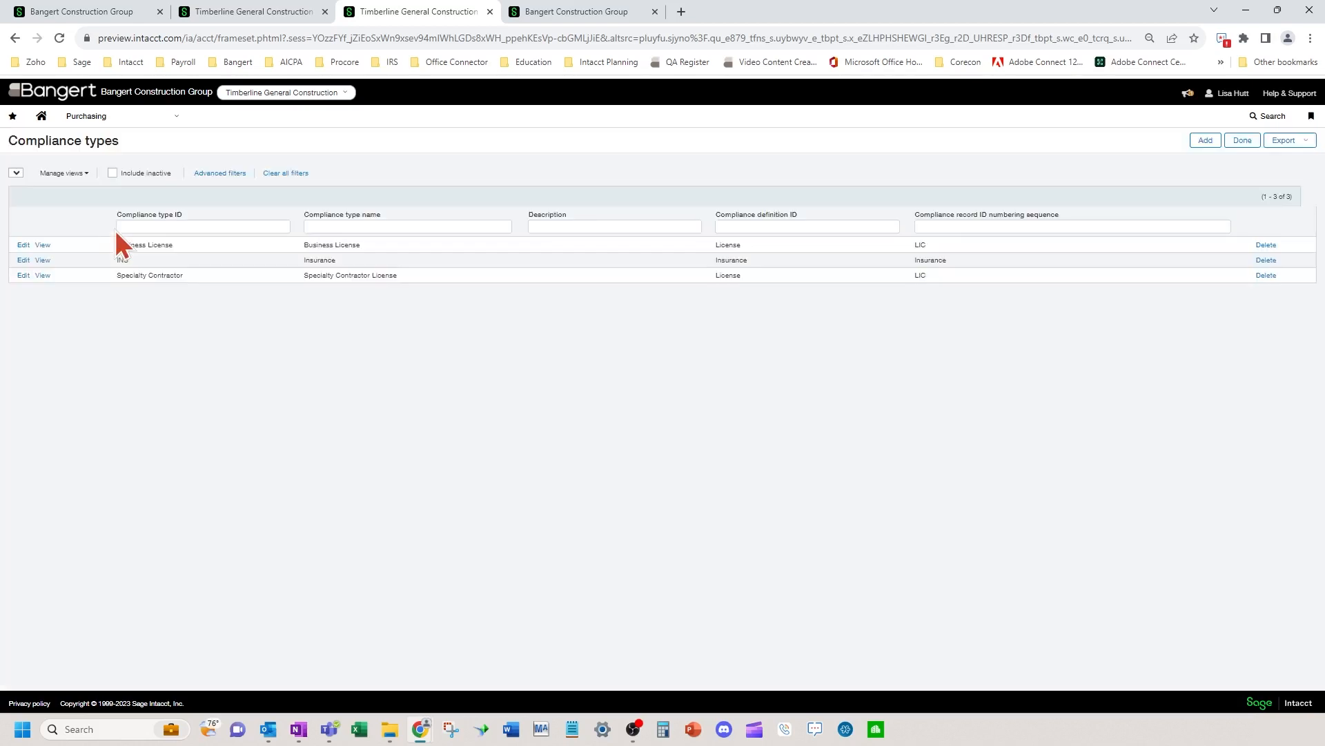
Review the Specialty Contractor compliance type and its numbering sequence options, and close it without saving
{"action": "left_click", "coordinate": [20, 276]}
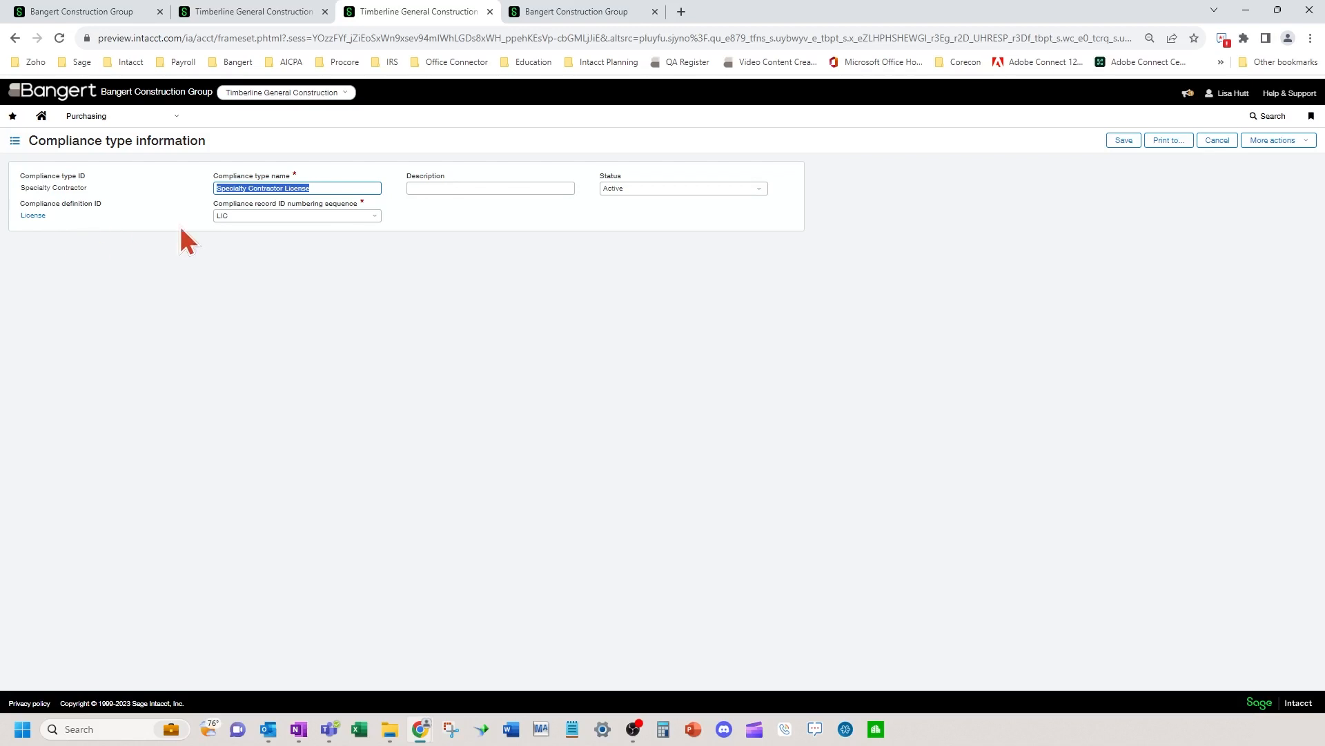
{"action": "left_click", "coordinate": [377, 216]}
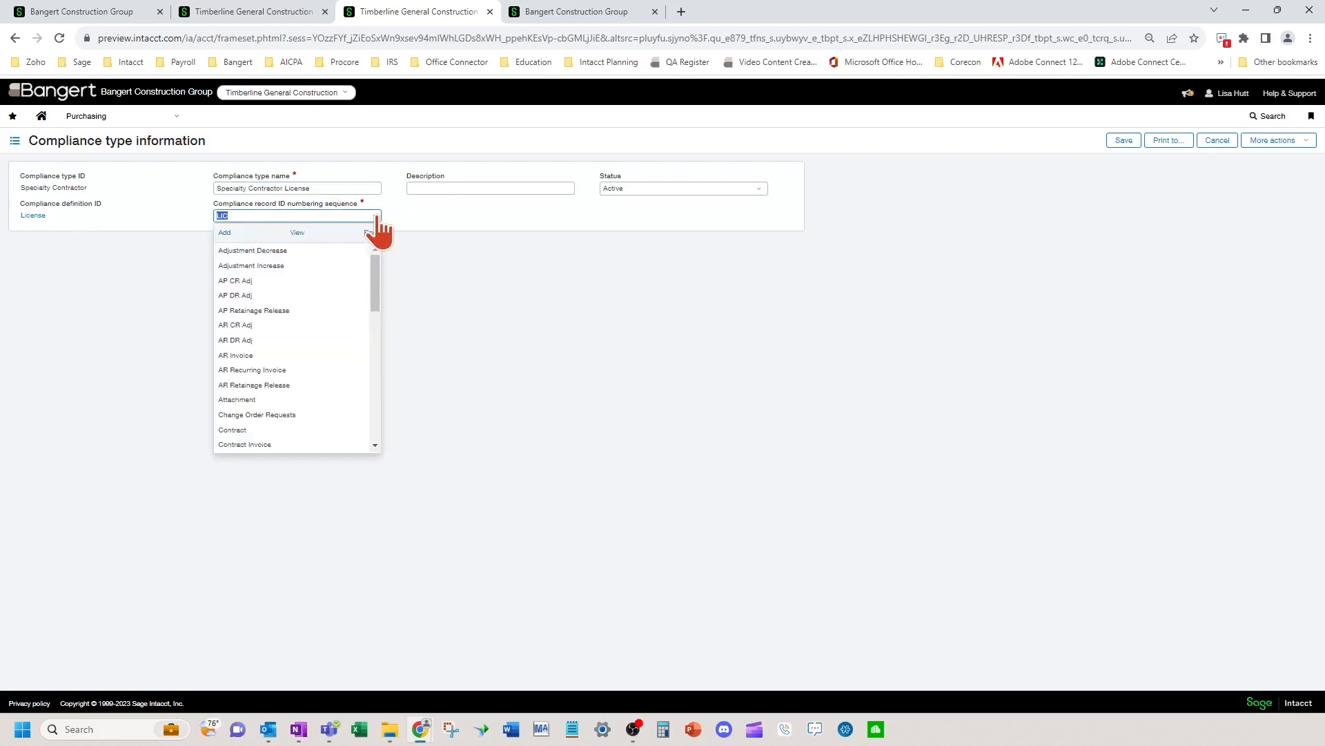
{"action": "left_click", "coordinate": [459, 241]}
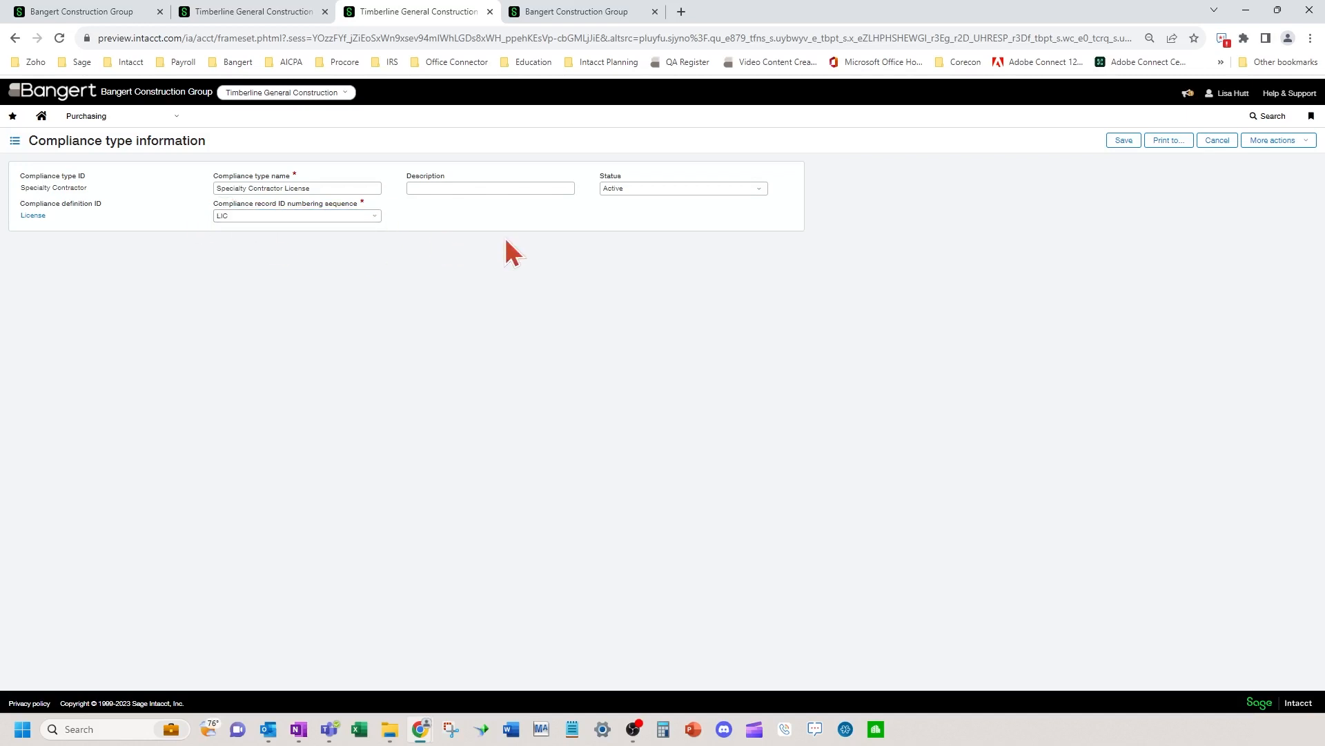
{"action": "left_click", "coordinate": [1217, 141]}
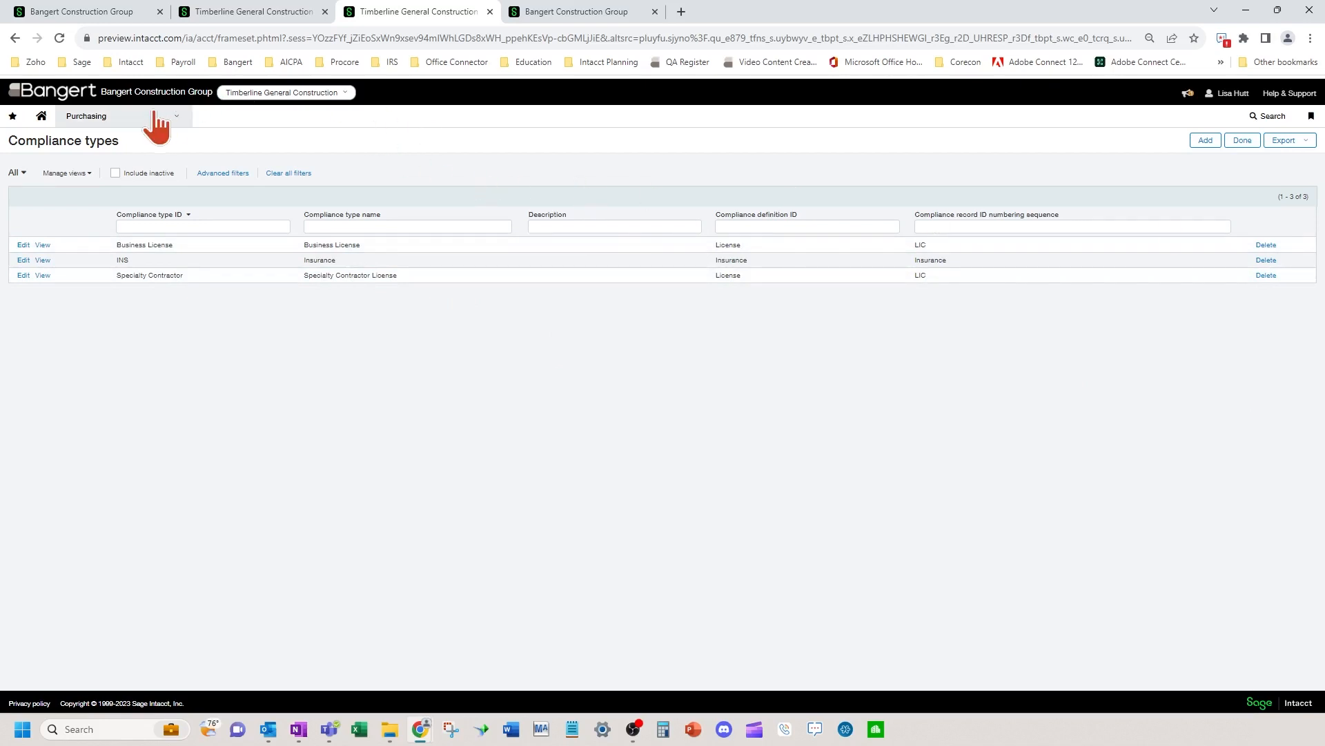
Open the list of vendor compliance records in Purchasing
{"action": "left_click", "coordinate": [130, 121]}
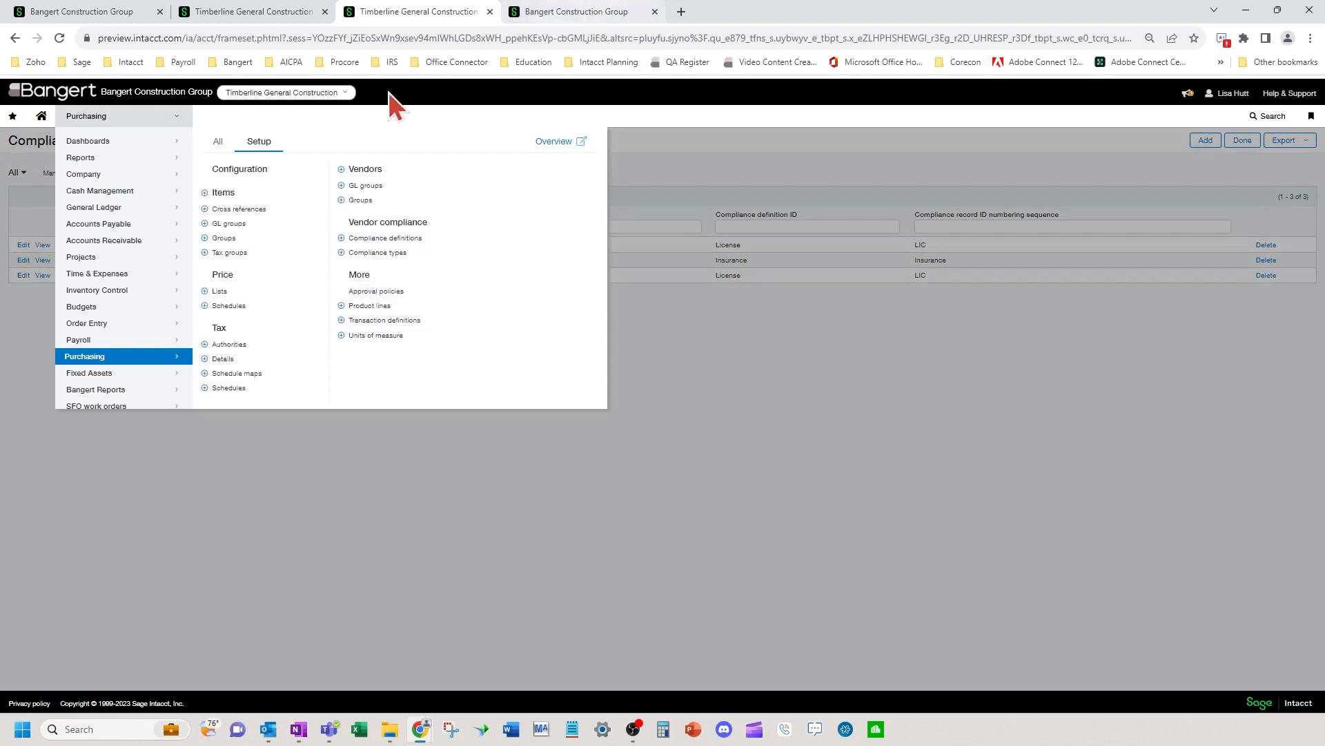
{"action": "left_click", "coordinate": [219, 142]}
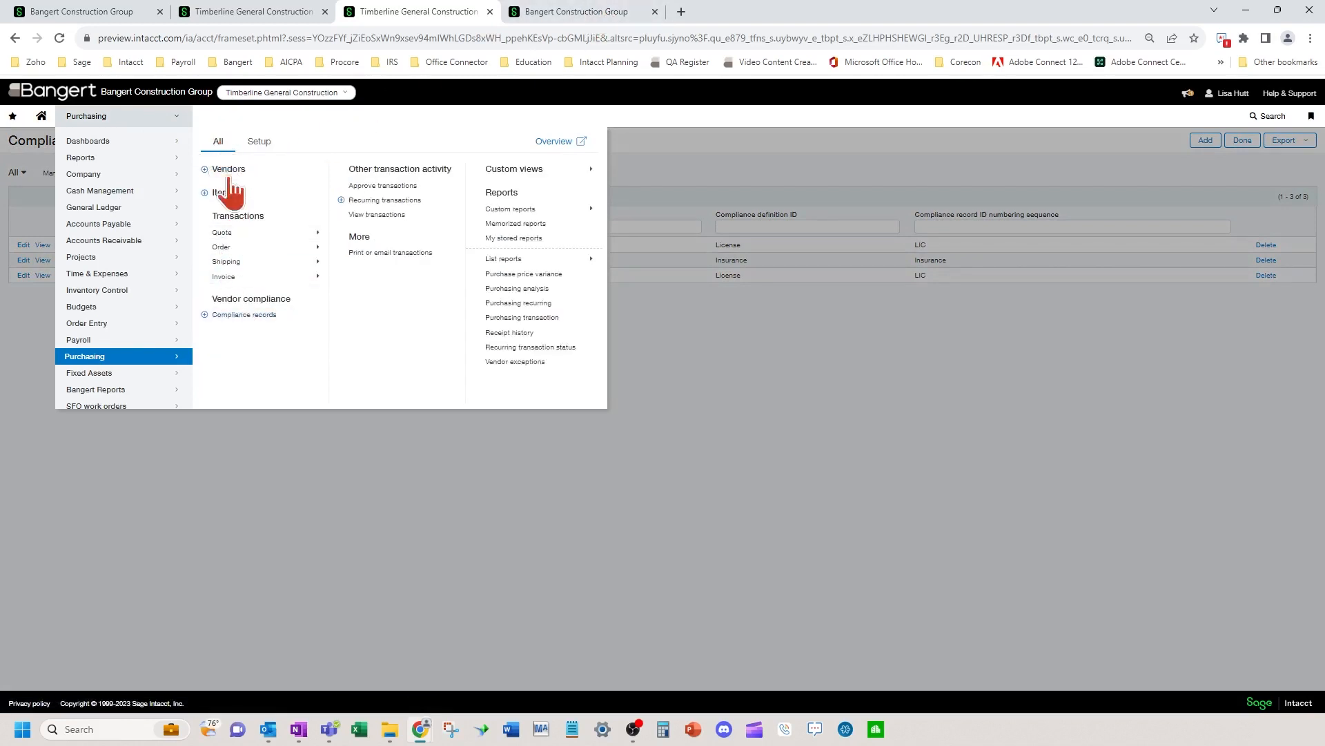
{"action": "left_click", "coordinate": [285, 319]}
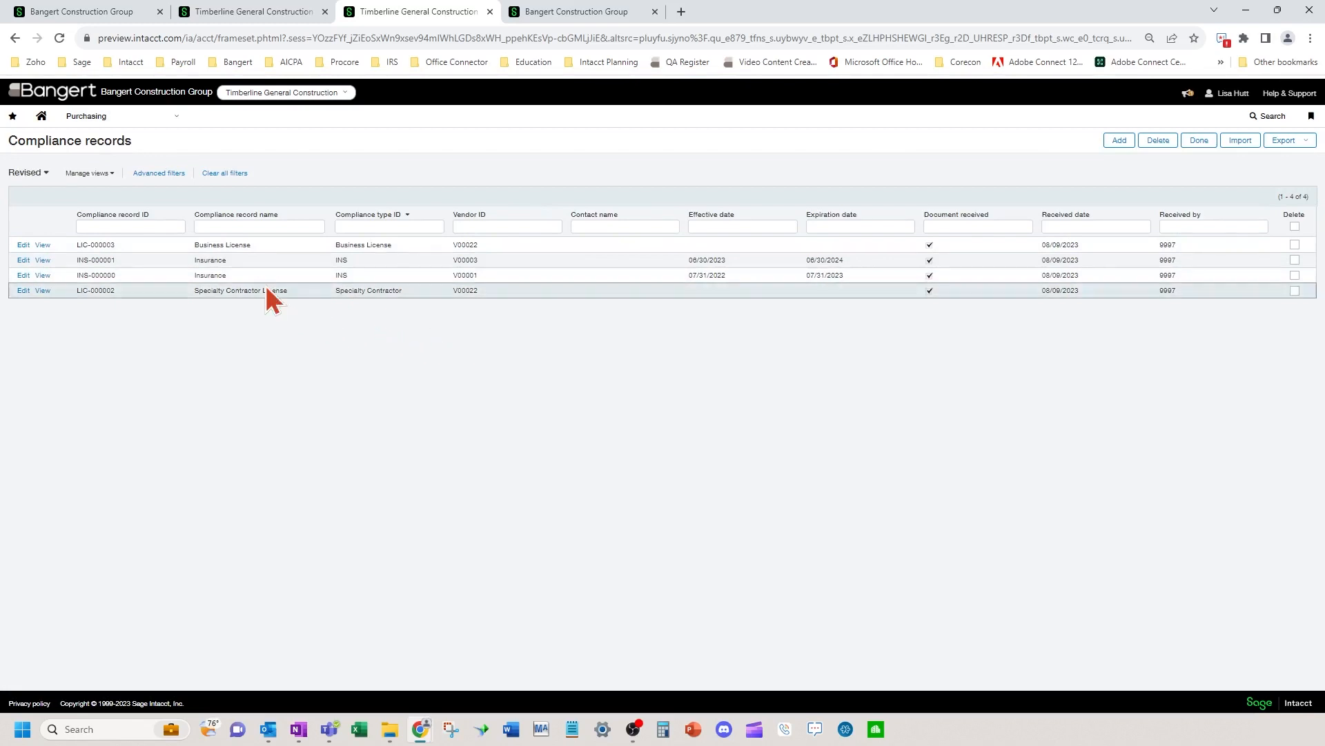
Review the Business License compliance record's details and its linked License definition, and leave the record without saving
{"action": "left_click", "coordinate": [23, 244]}
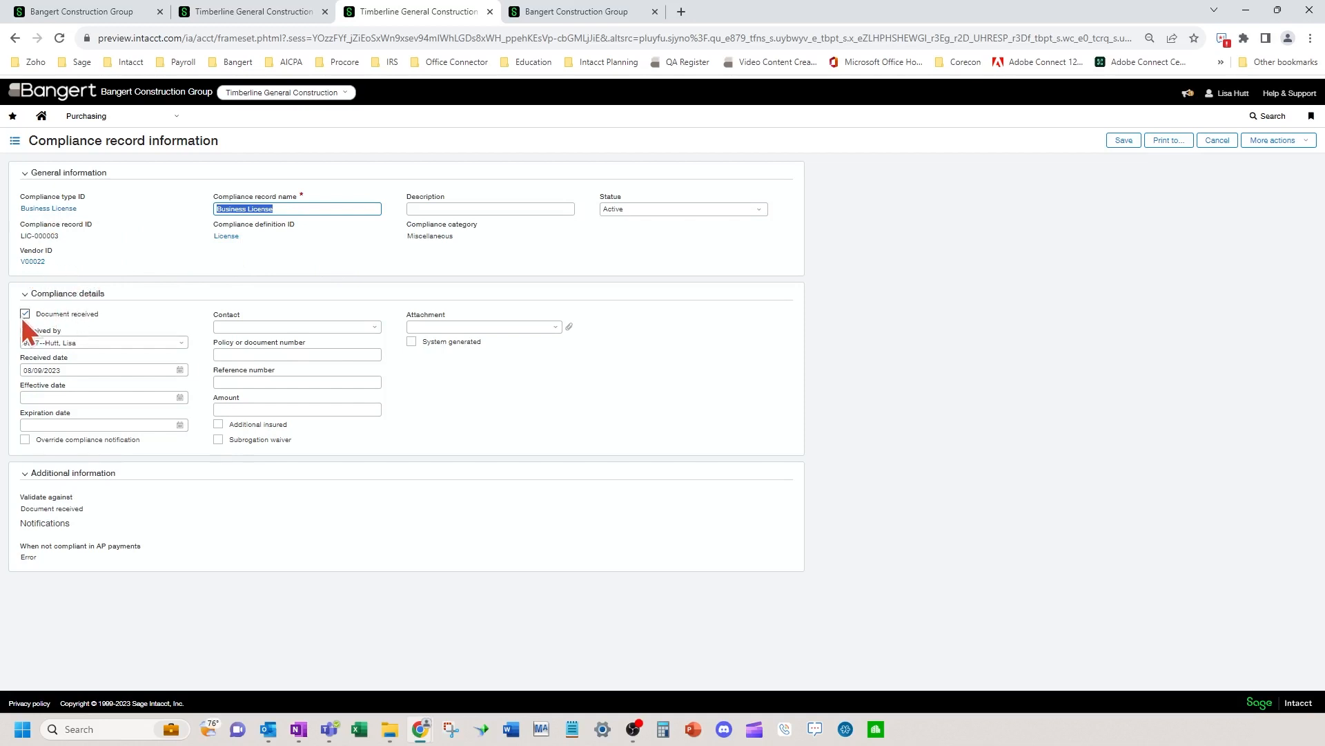
{"action": "left_click", "coordinate": [83, 369]}
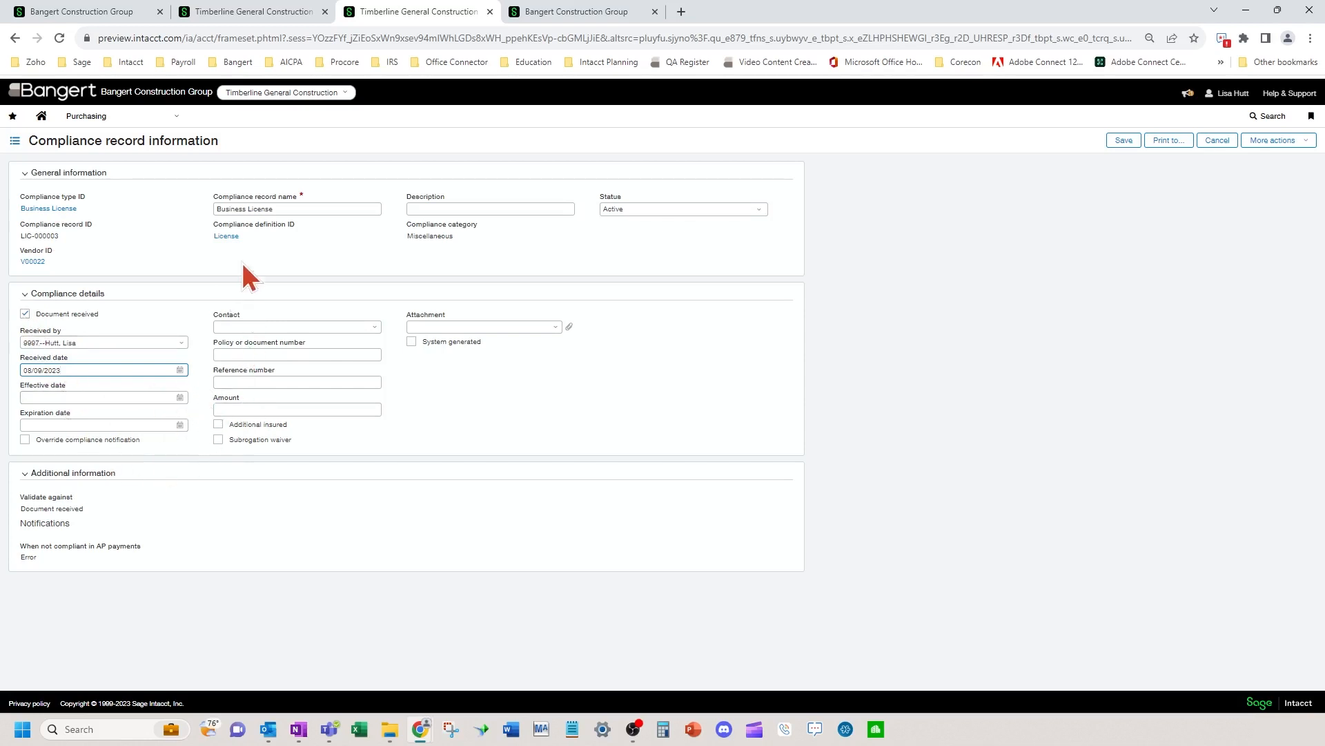
{"action": "left_click", "coordinate": [230, 238]}
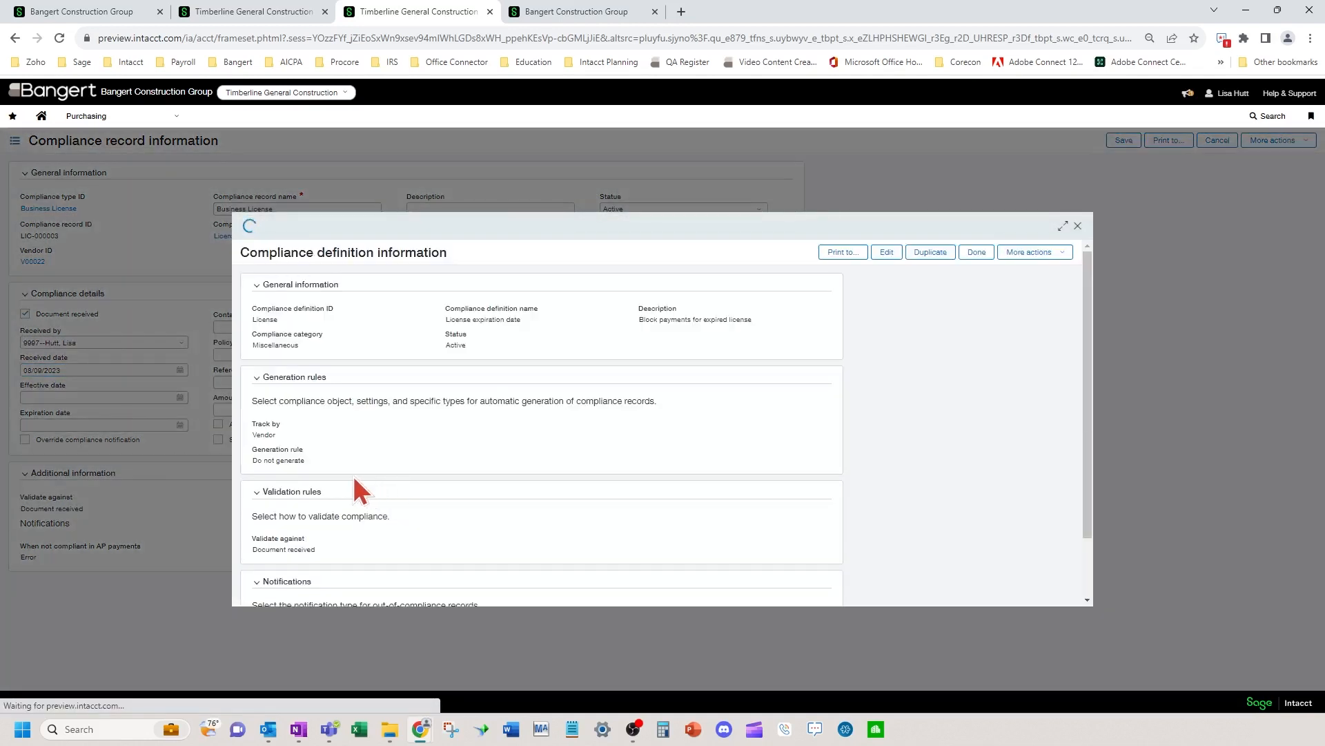
{"action": "scroll", "coordinate": [352, 473], "scroll_direction": "down", "scroll_amount": 1}
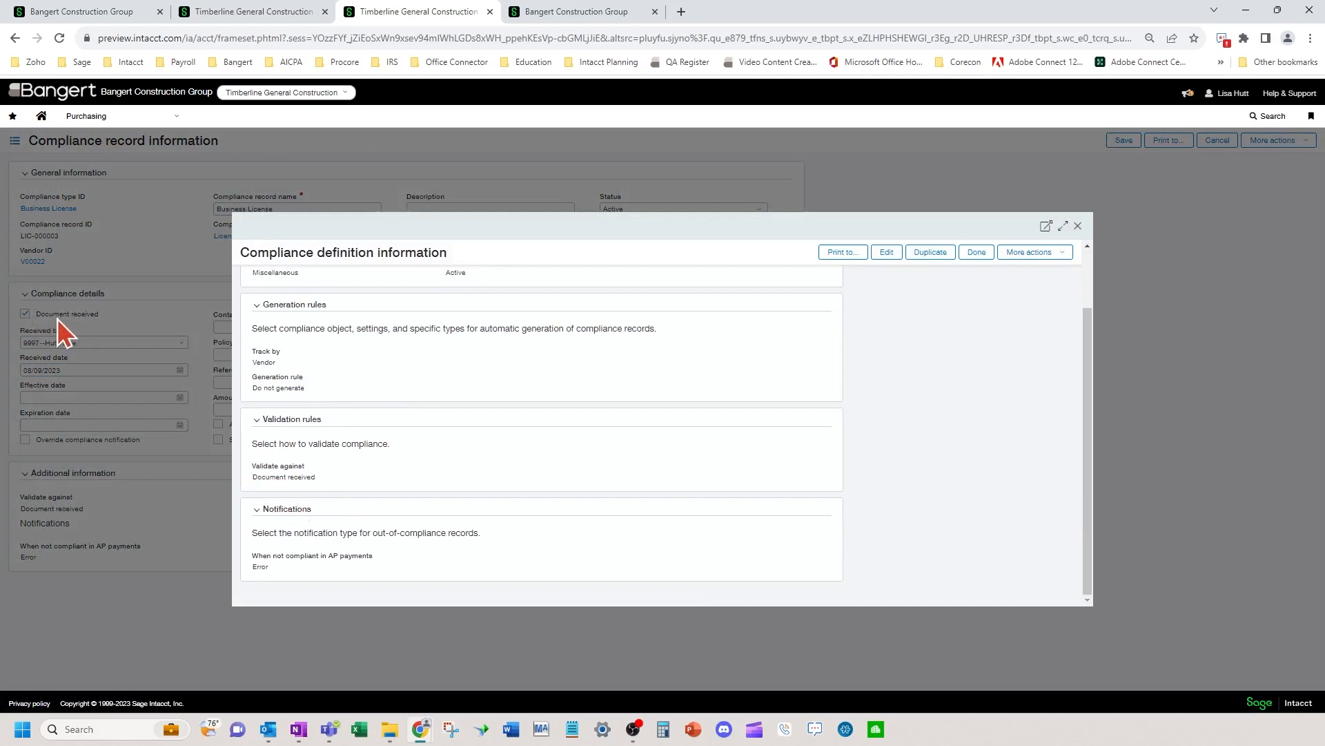
{"action": "scroll", "coordinate": [354, 431], "scroll_direction": "up", "scroll_amount": 1}
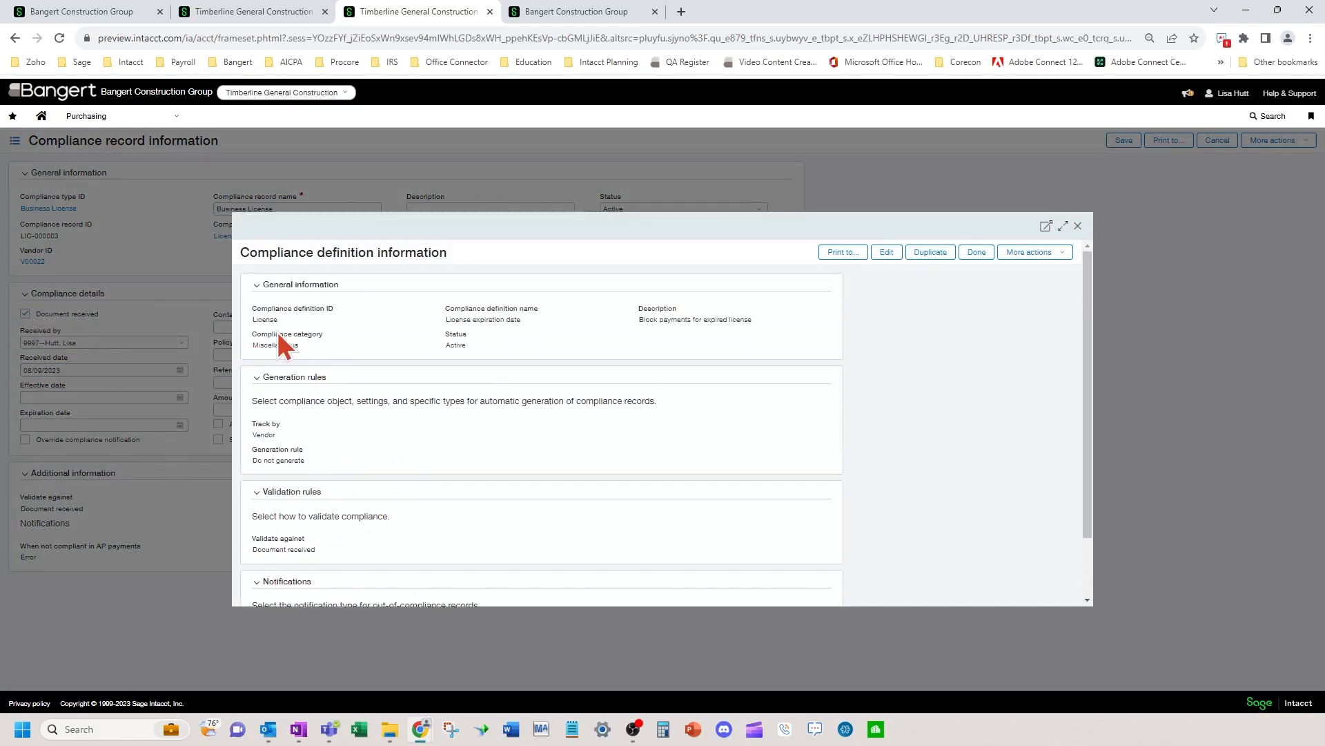
{"action": "scroll", "coordinate": [347, 442], "scroll_direction": "down", "scroll_amount": 1}
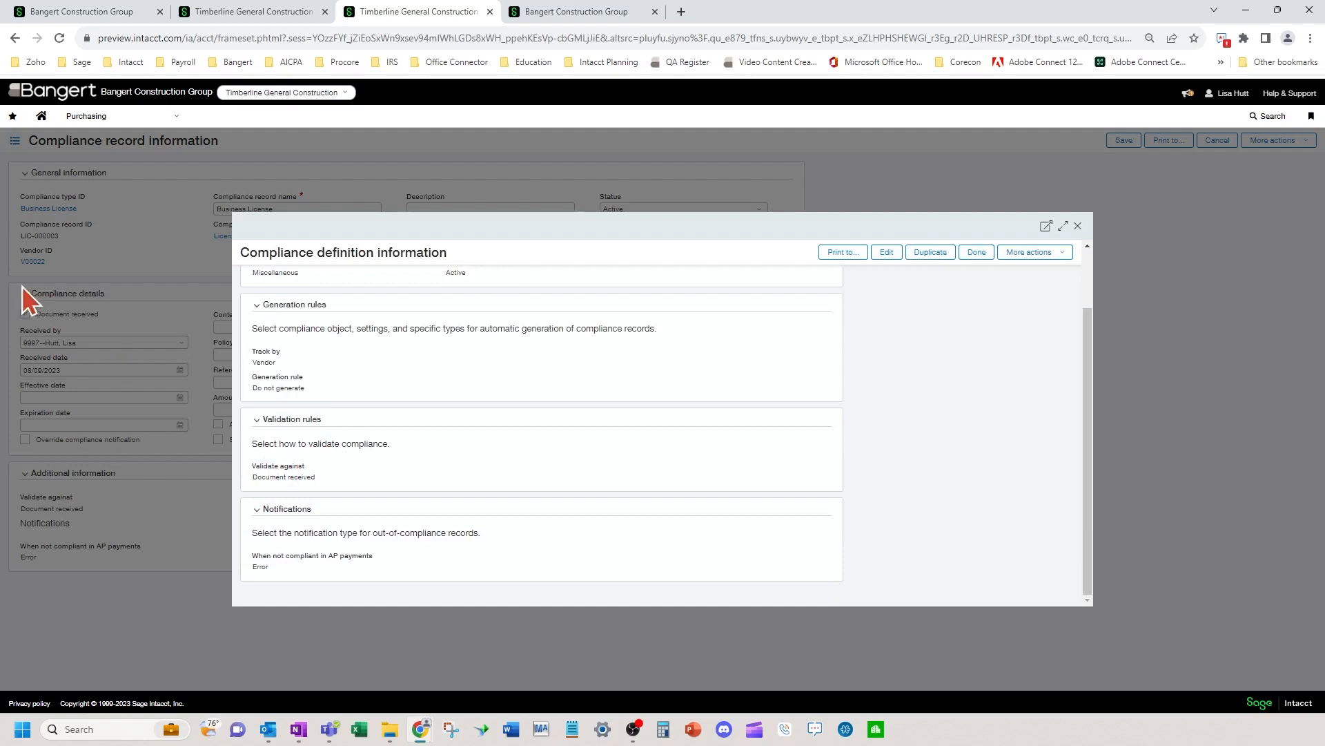
{"action": "left_click", "coordinate": [974, 254]}
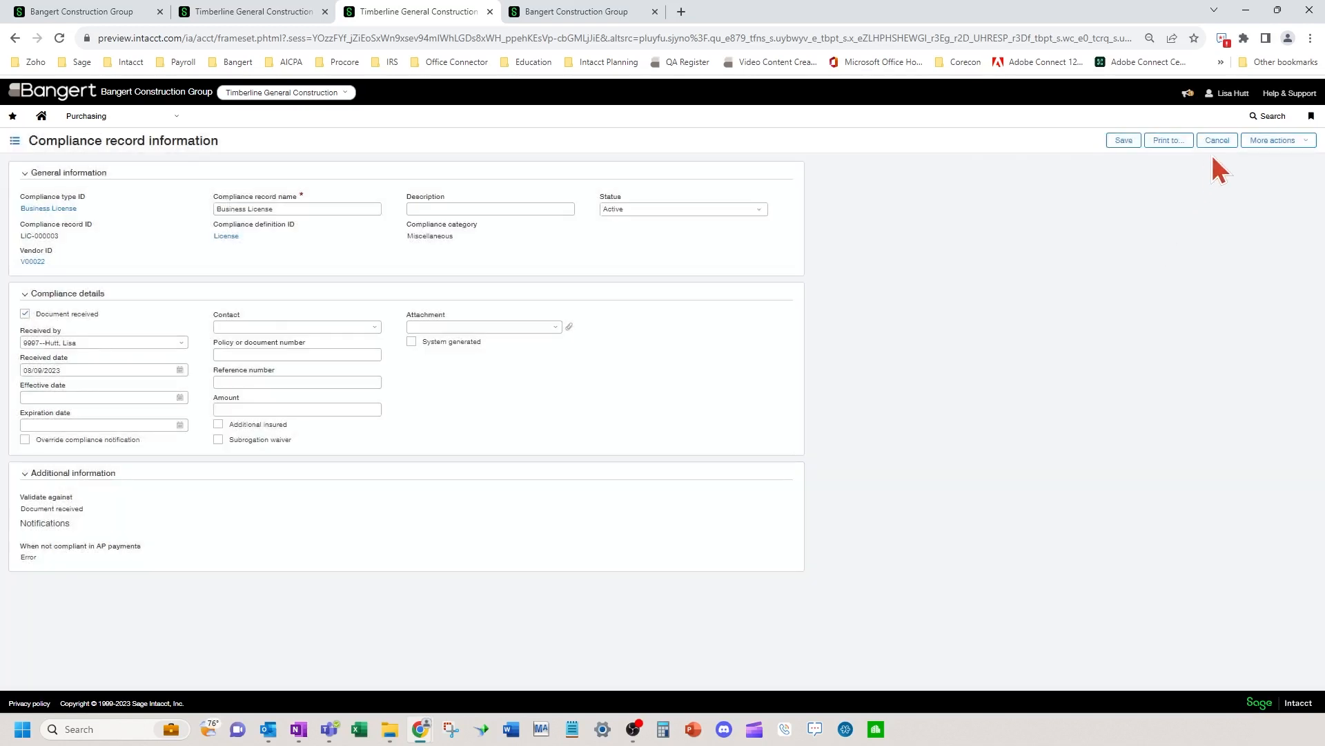
{"action": "left_click", "coordinate": [1228, 138]}
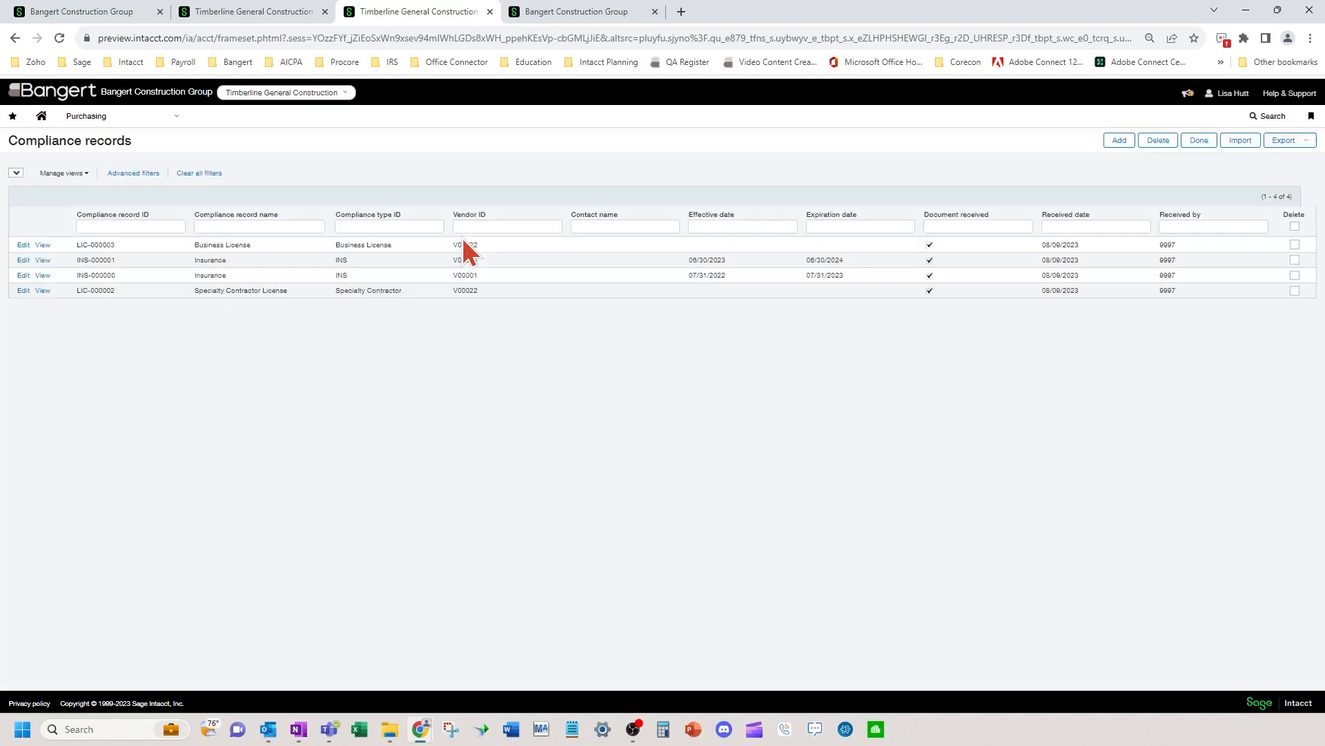
Review the INS-000001 insurance record's dates and its linked Insurance compliance definition, and return to the compliance records list
{"action": "left_click", "coordinate": [24, 260]}
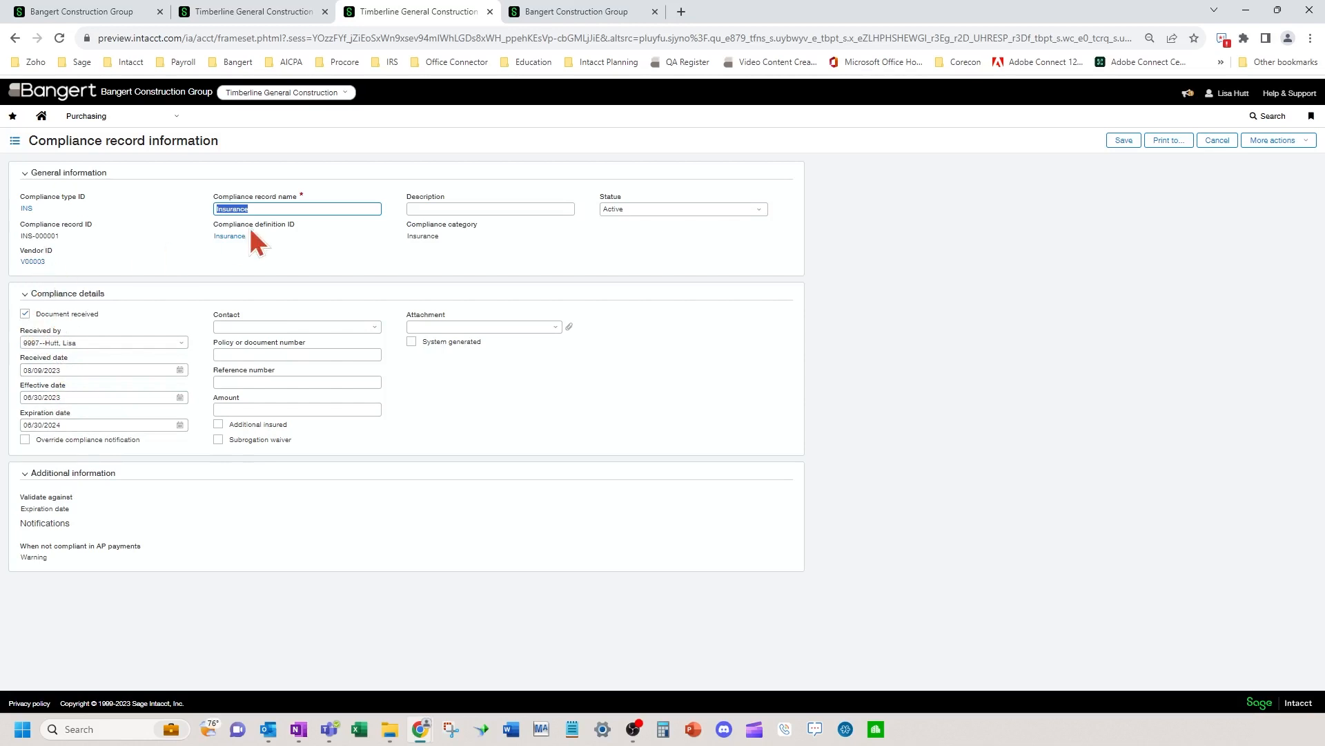
{"action": "left_click", "coordinate": [234, 237]}
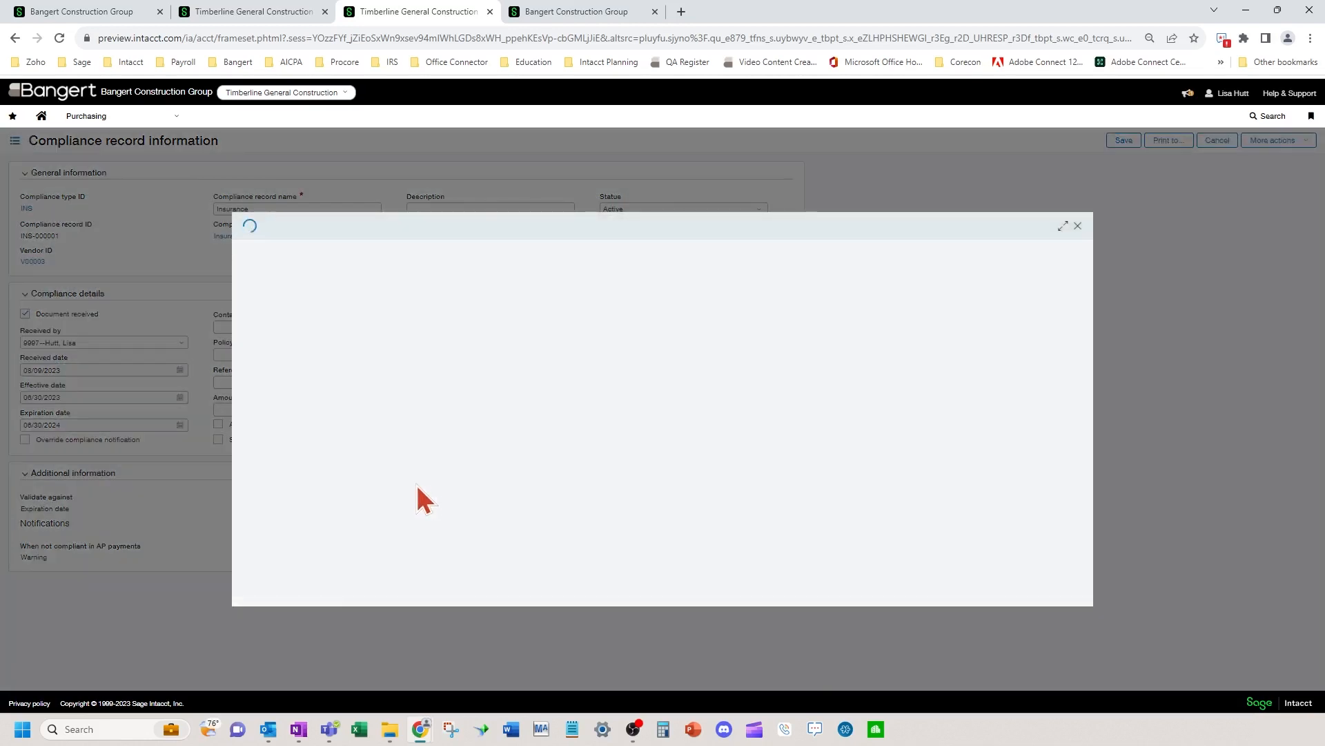
{"action": "scroll", "coordinate": [358, 481], "scroll_direction": "down", "scroll_amount": 2}
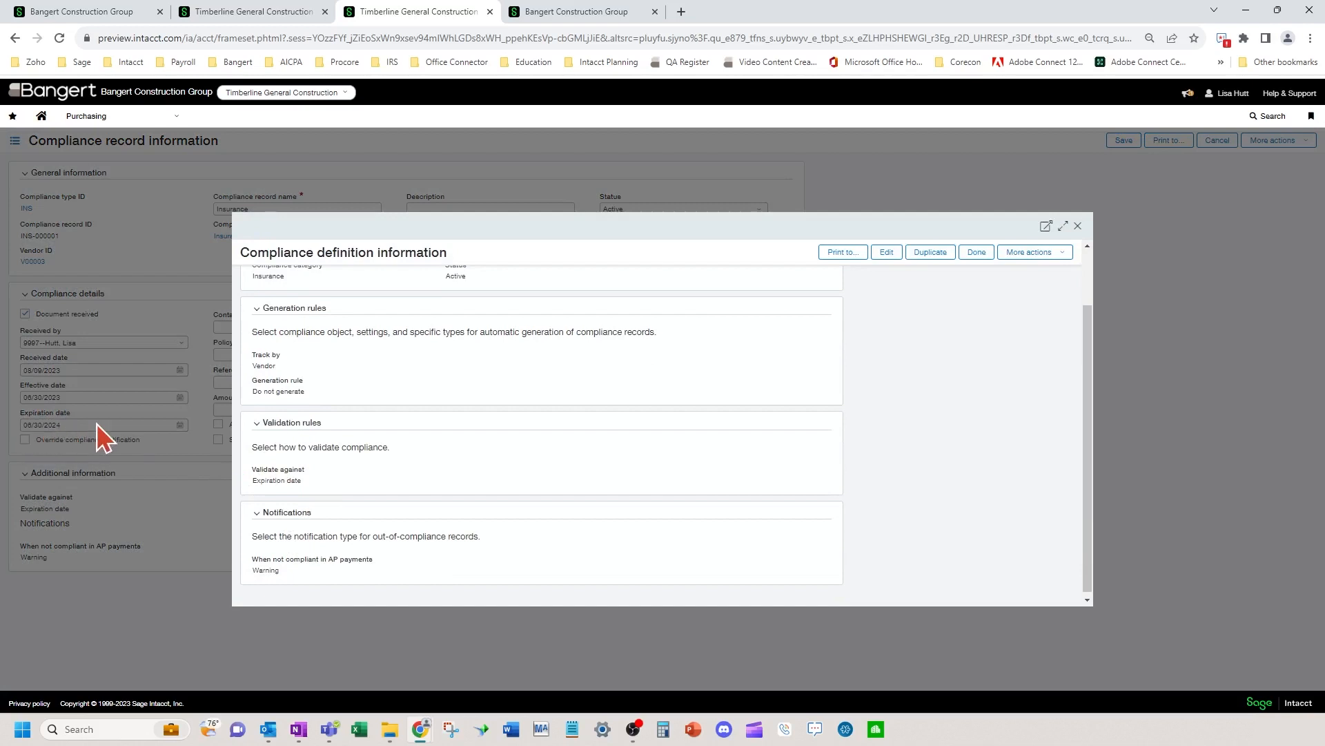
{"action": "left_click", "coordinate": [977, 252]}
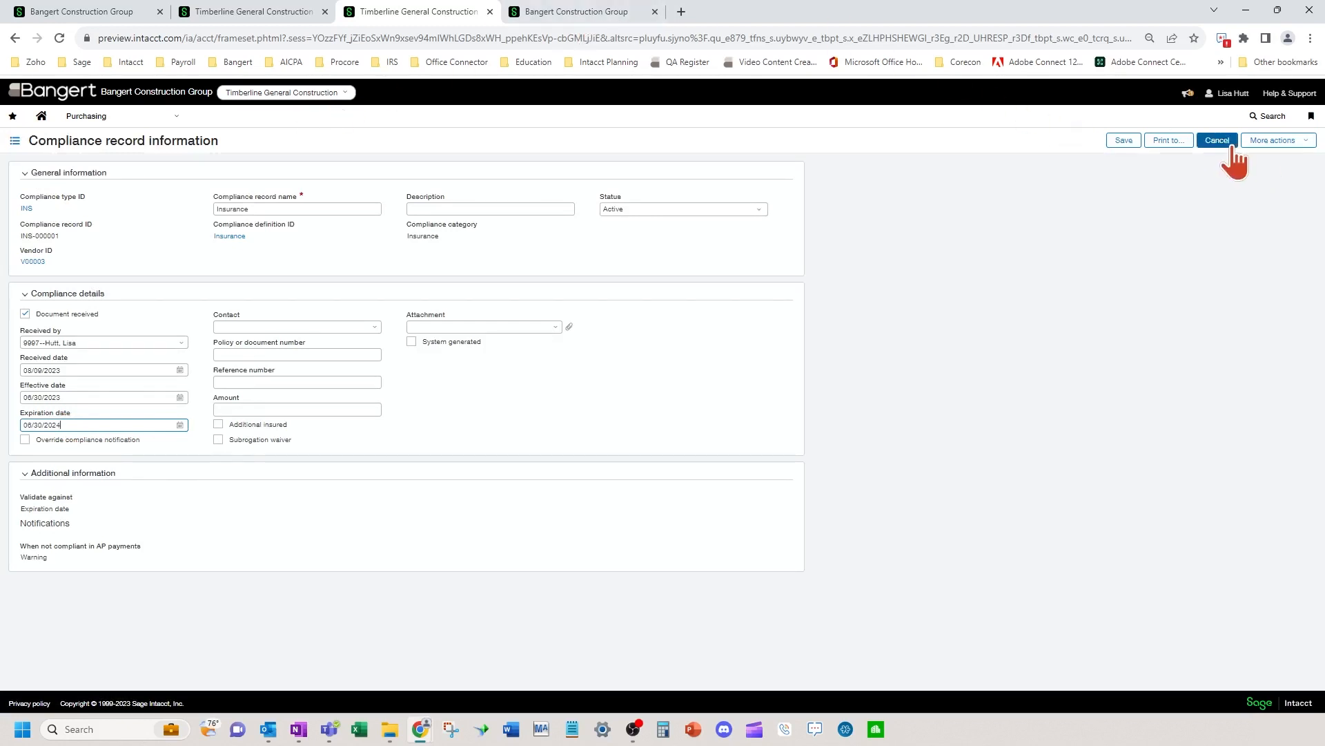
{"action": "left_click", "coordinate": [1124, 140]}
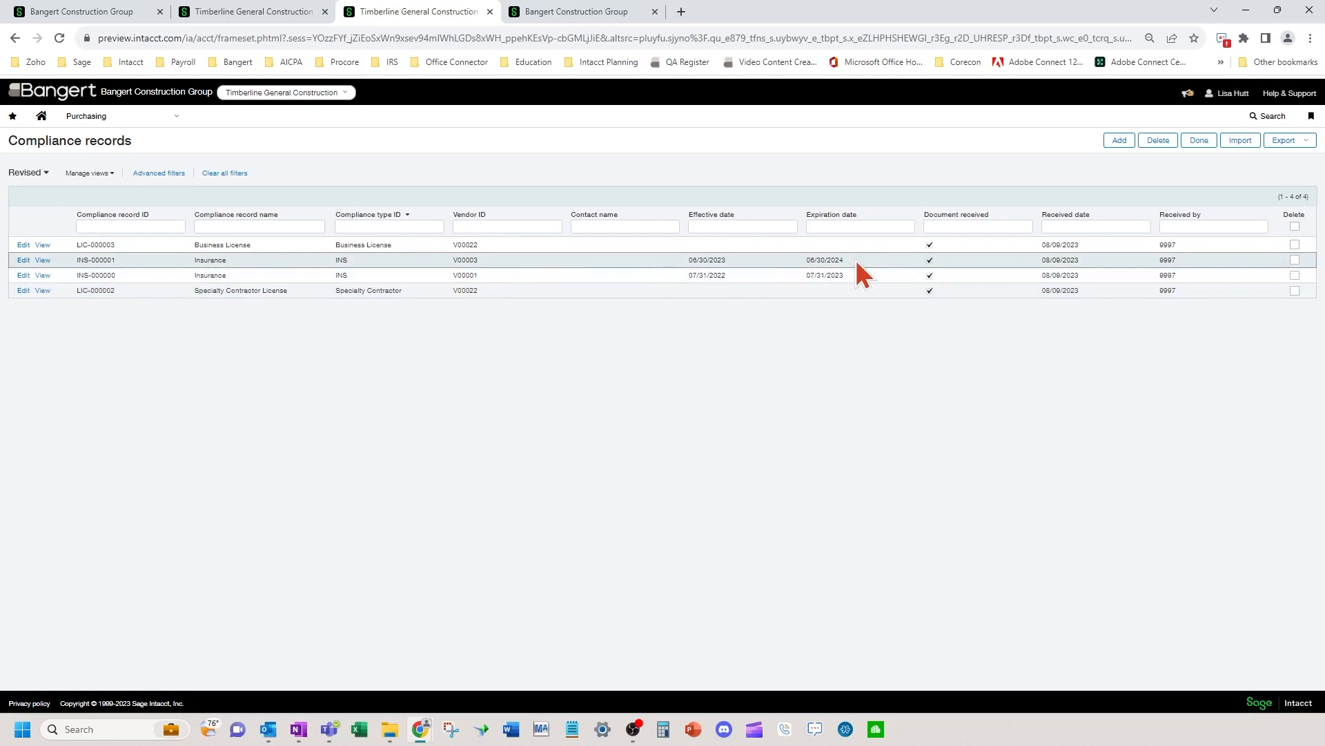
Compare the vendor compliance status of Lowe's bill in Pay bills with that vendor's insurance expiration date in the compliance records
{"action": "left_click", "coordinate": [582, 15]}
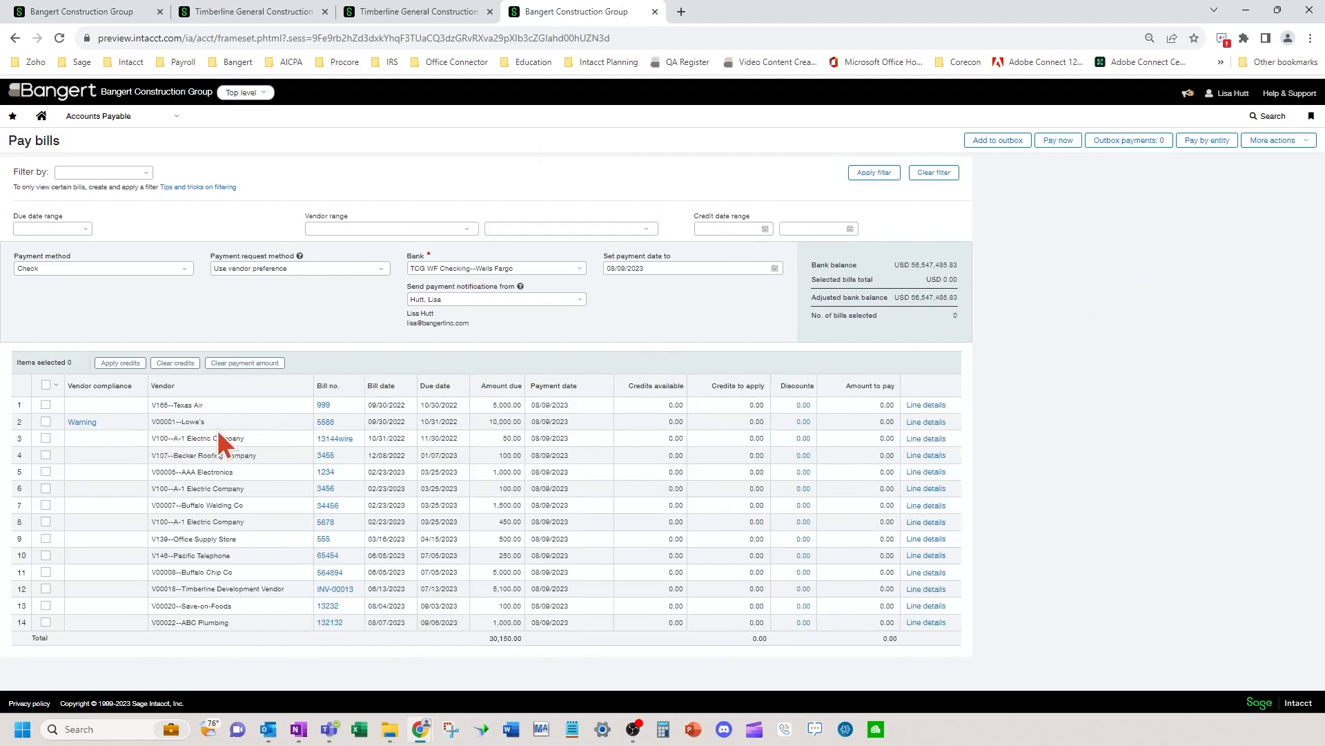
{"action": "left_click", "coordinate": [439, 14]}
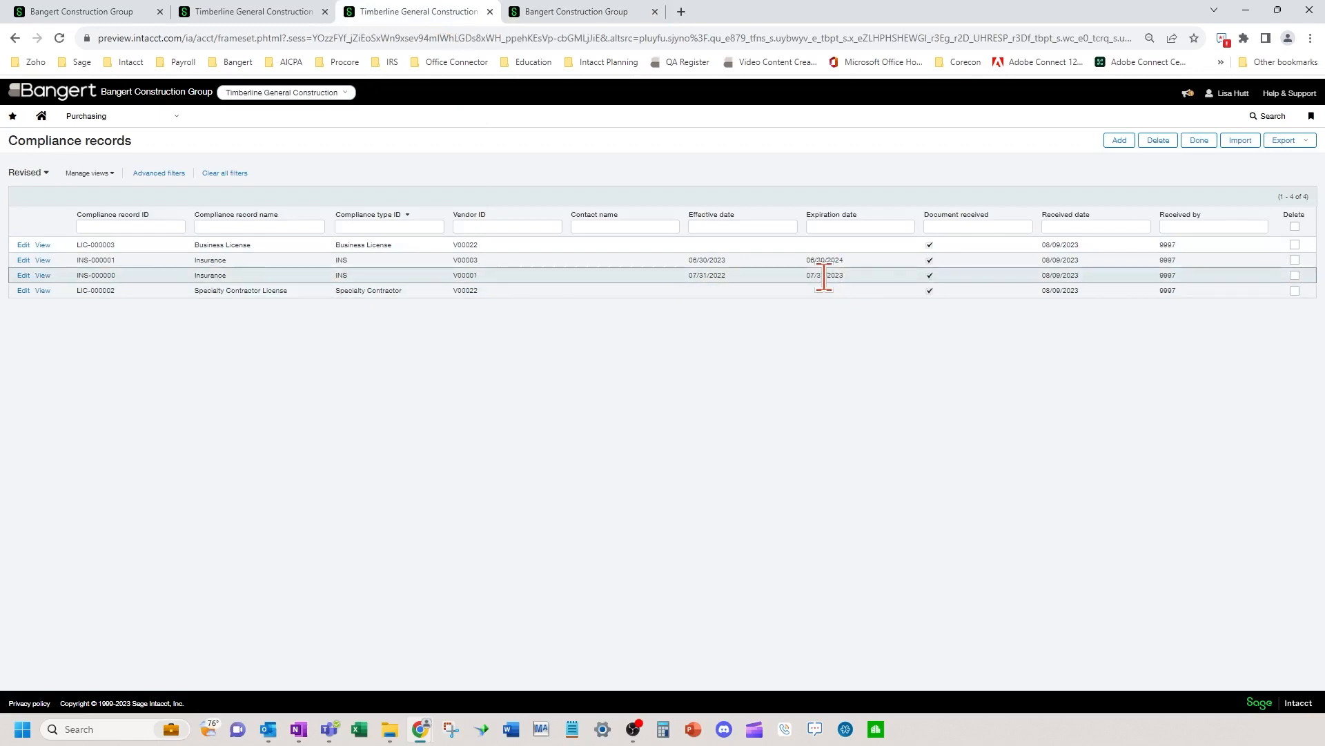
Select Lowe's bill 5588 for payment in Pay bills, and return to the compliance records list
{"action": "left_click", "coordinate": [563, 17]}
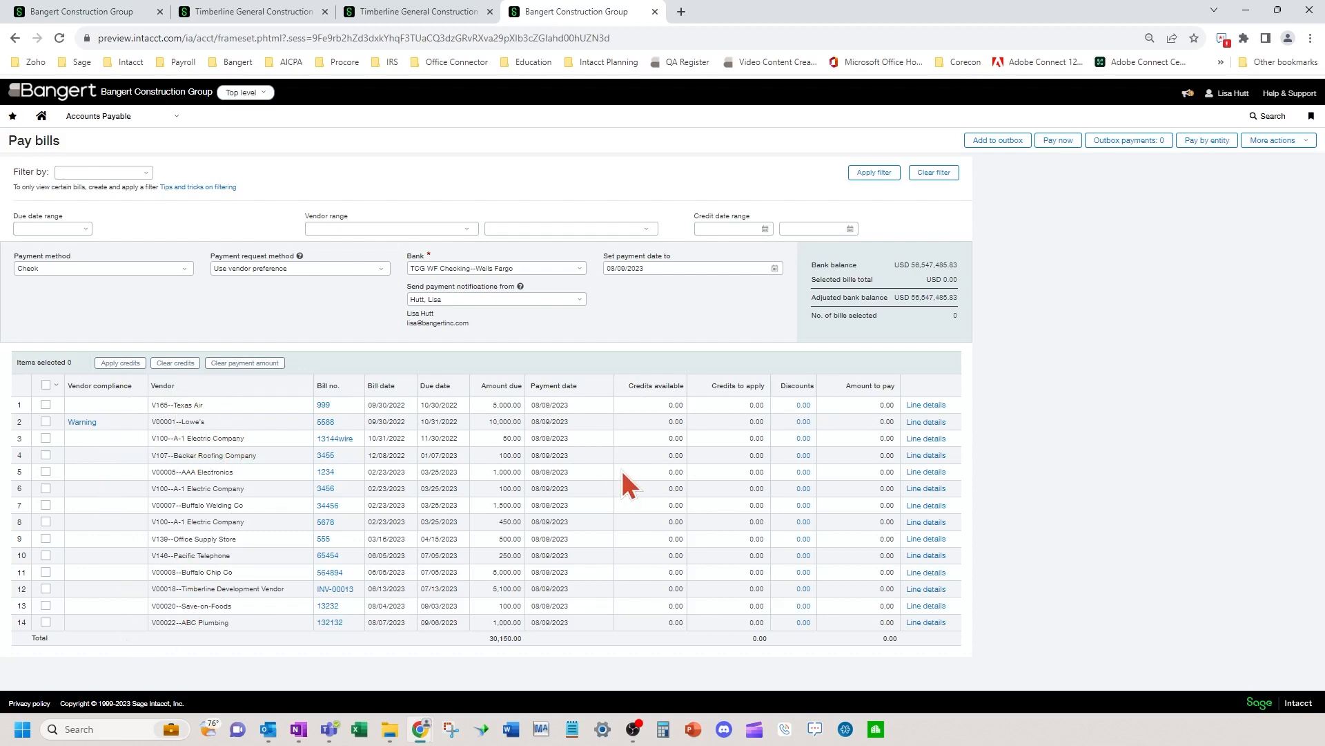
{"action": "left_click", "coordinate": [45, 422]}
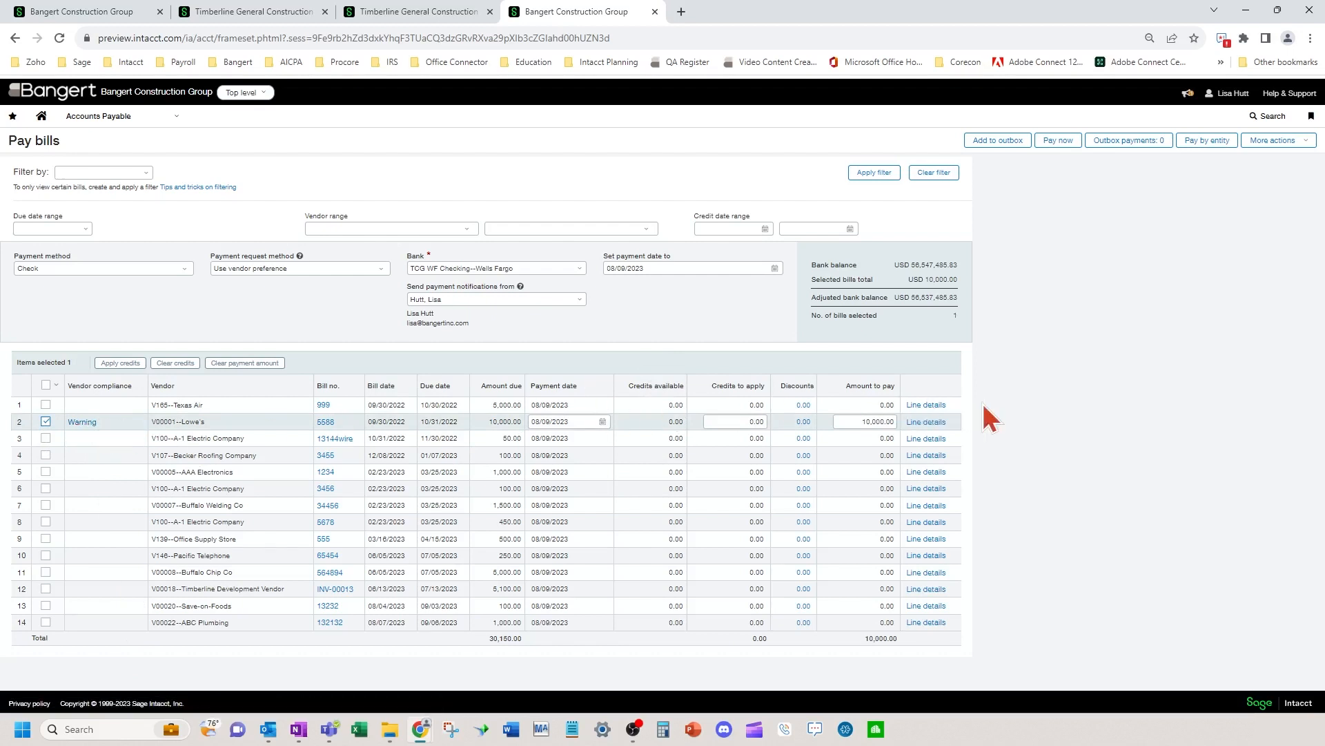
{"action": "left_click", "coordinate": [449, 18]}
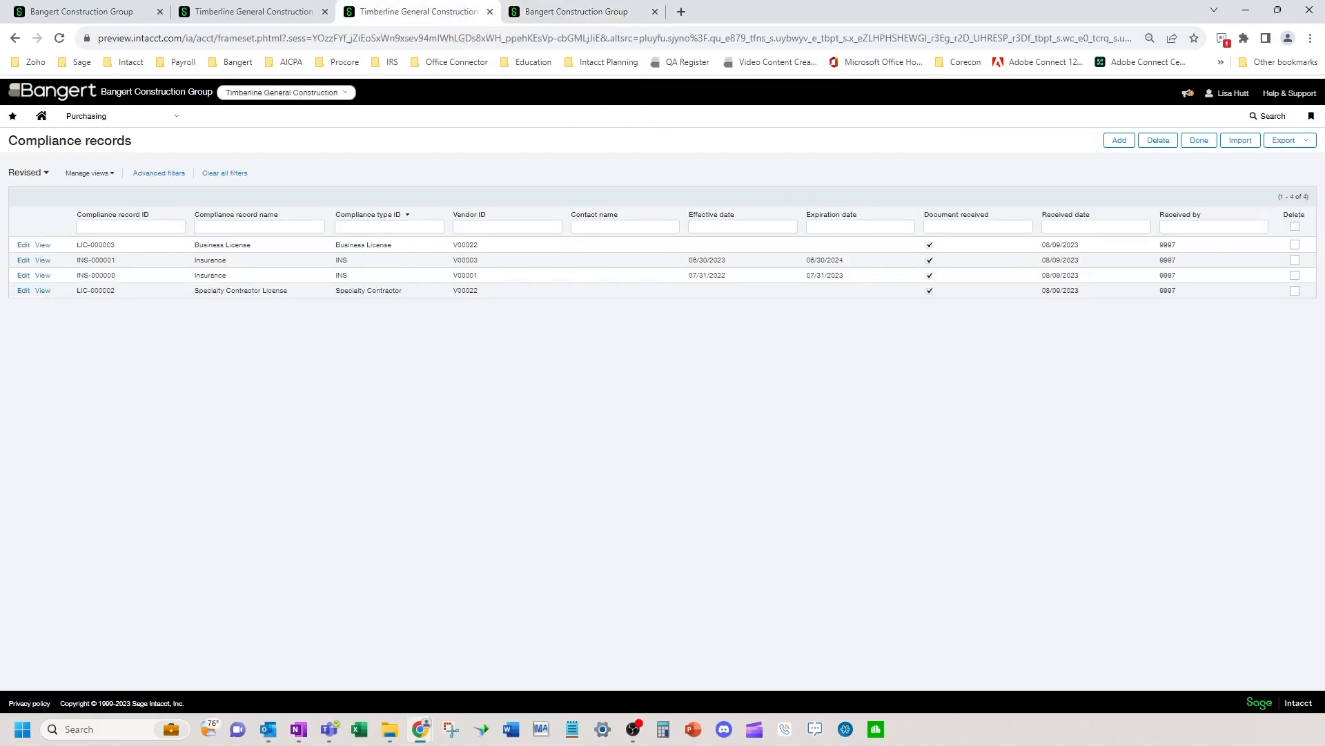